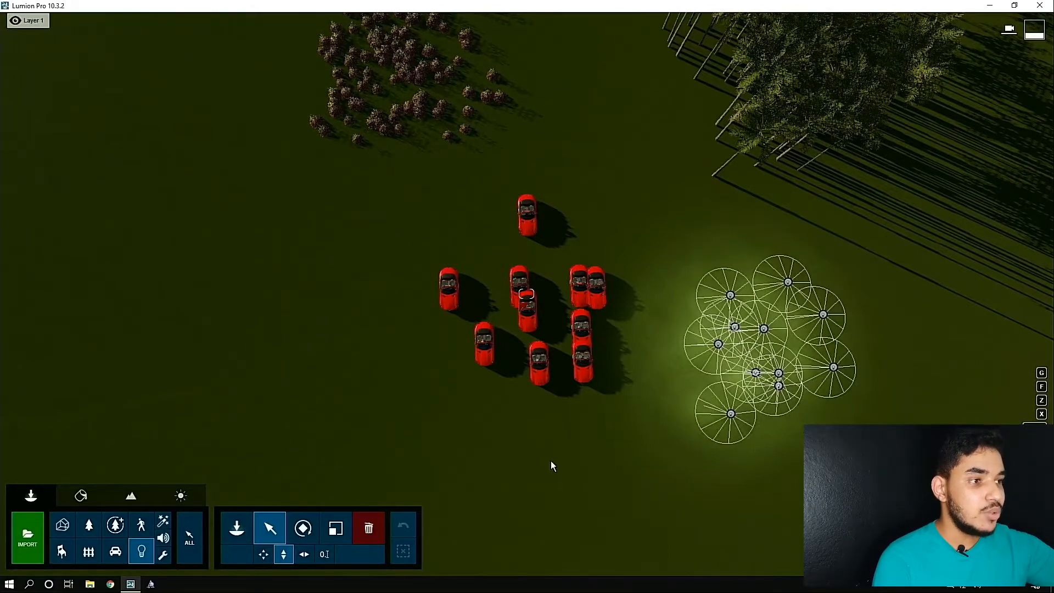
Check the layer assignment of the group of lamps and of the imported red cars
scroll(547, 465, "up", 3)
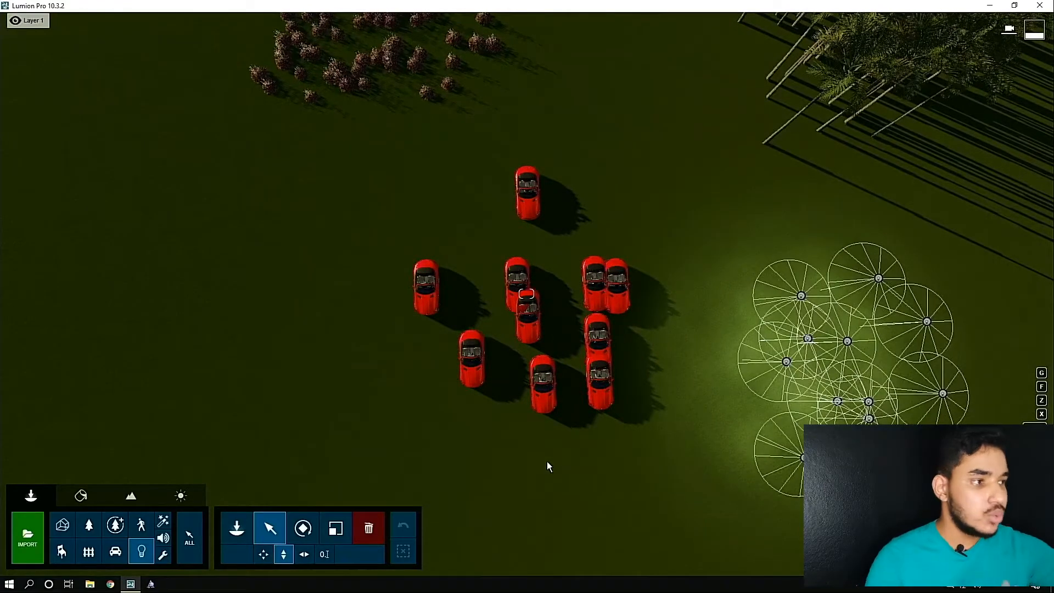
left_click_drag(684, 187, 1008, 575, "ctrl")
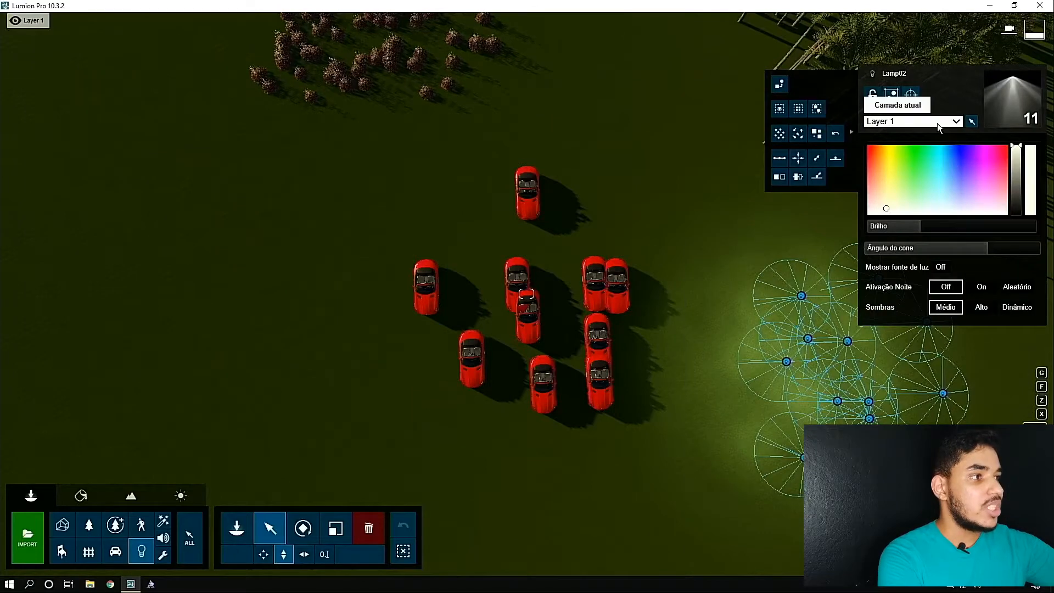
left_click(957, 121)
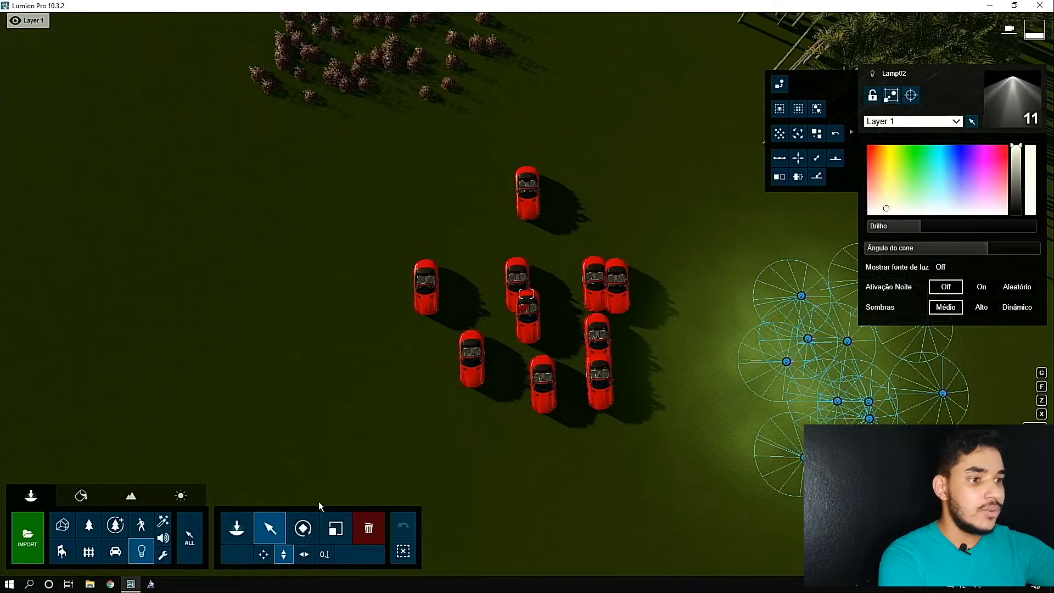
left_click(62, 526)
left_click_drag(372, 154, 669, 511, "ctrl")
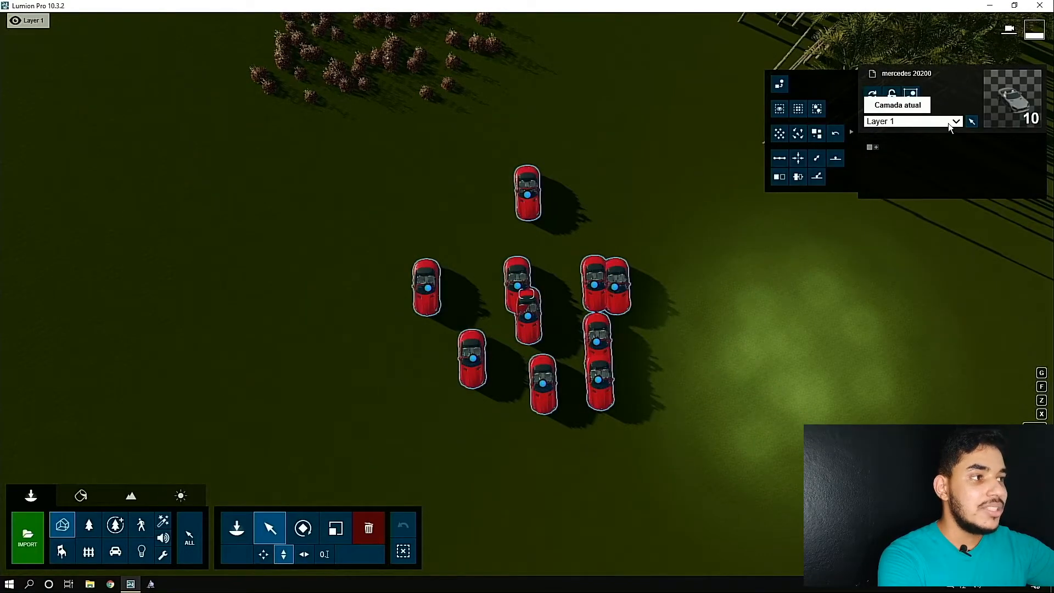
mouse_move(98, 38)
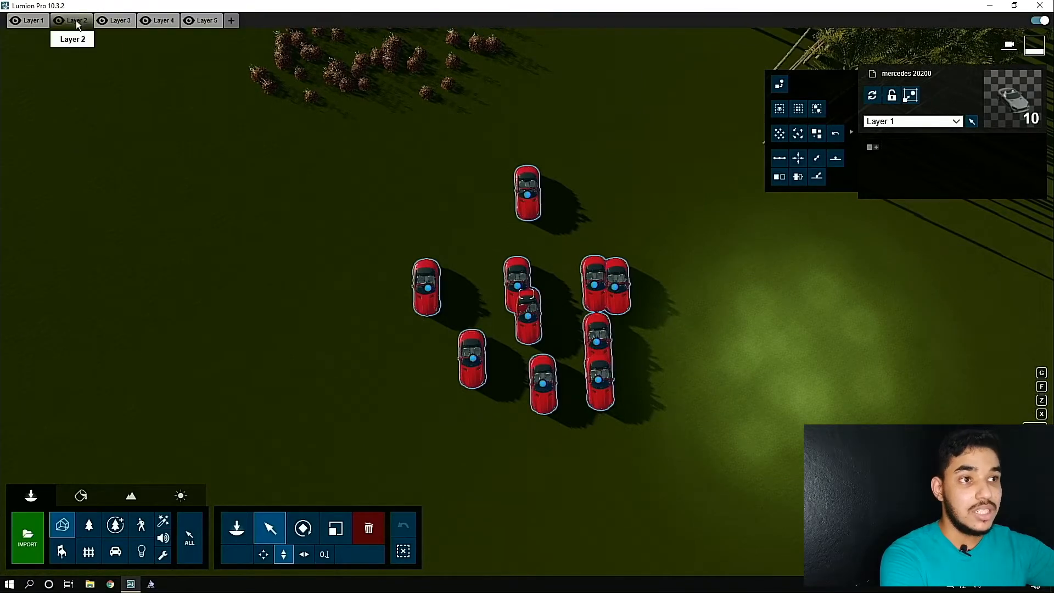
Make Layer 2 the active layer and turn the visibility of Layer 1 back on
left_click(59, 20)
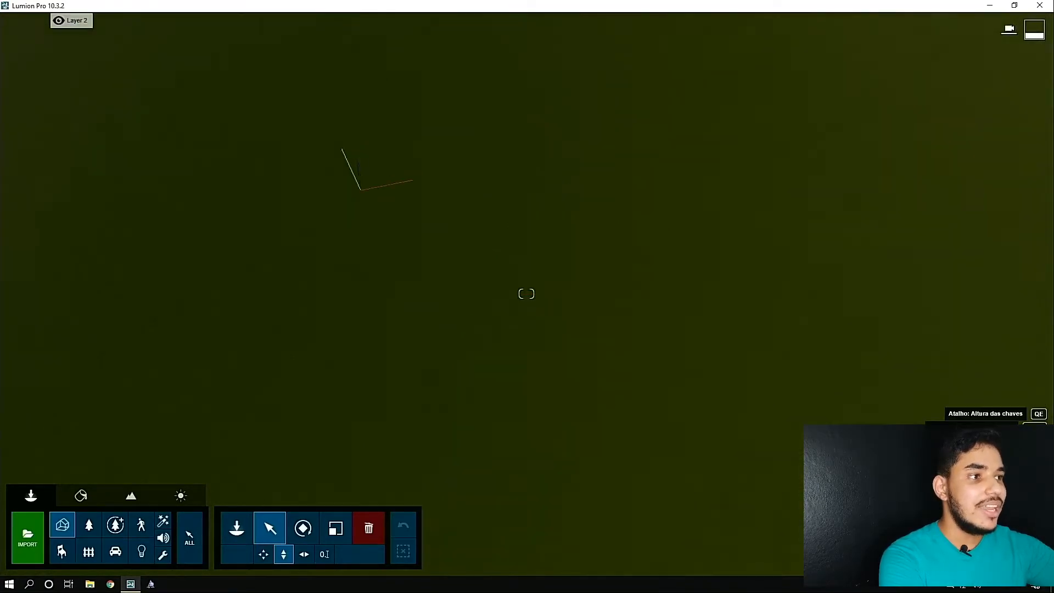
right_click_drag(156, 130, 156, 136)
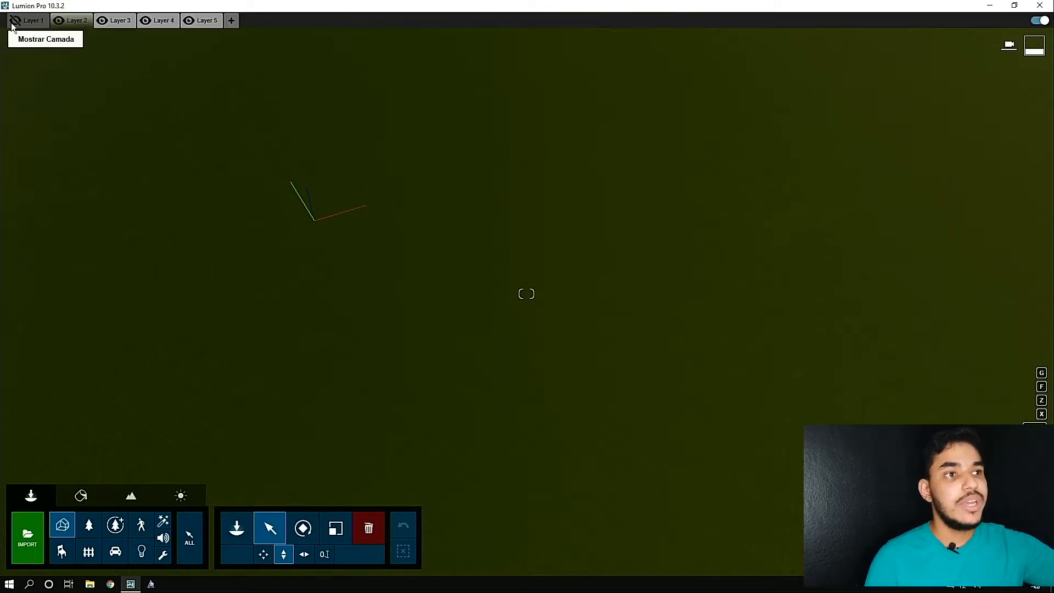
left_click(14, 20)
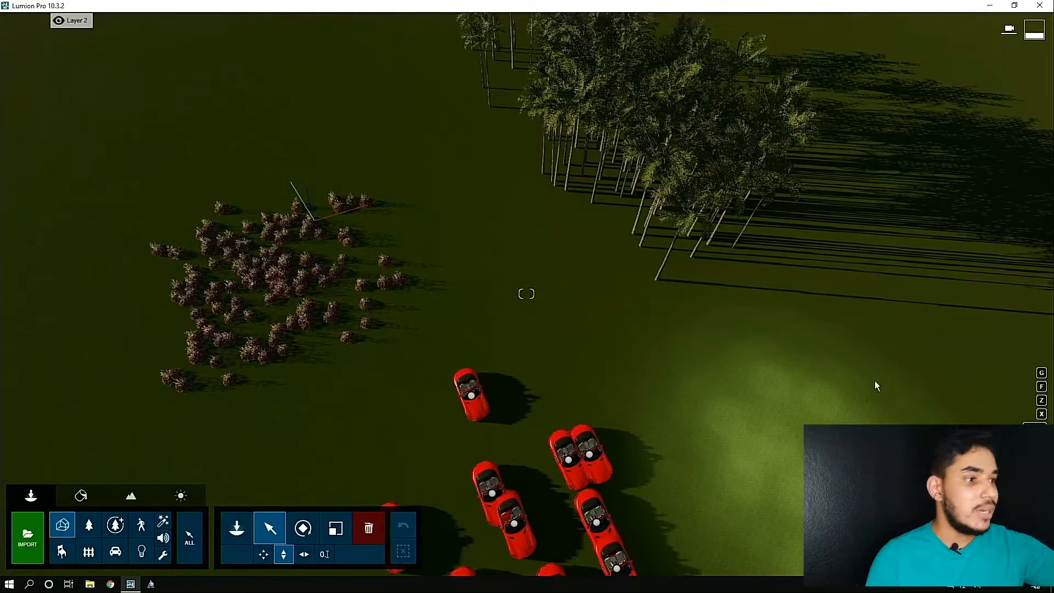
Select all the red mercedes 20200 cars and move them from Layer 1 to Layer 2
right_click_drag(791, 357, 780, 396)
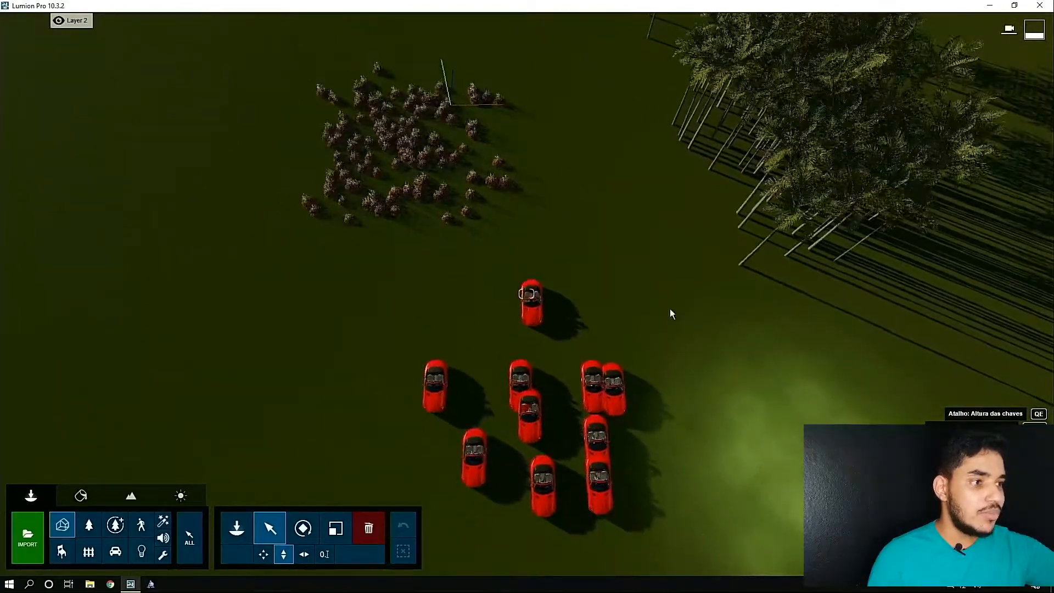
right_click_drag(671, 312, 670, 363)
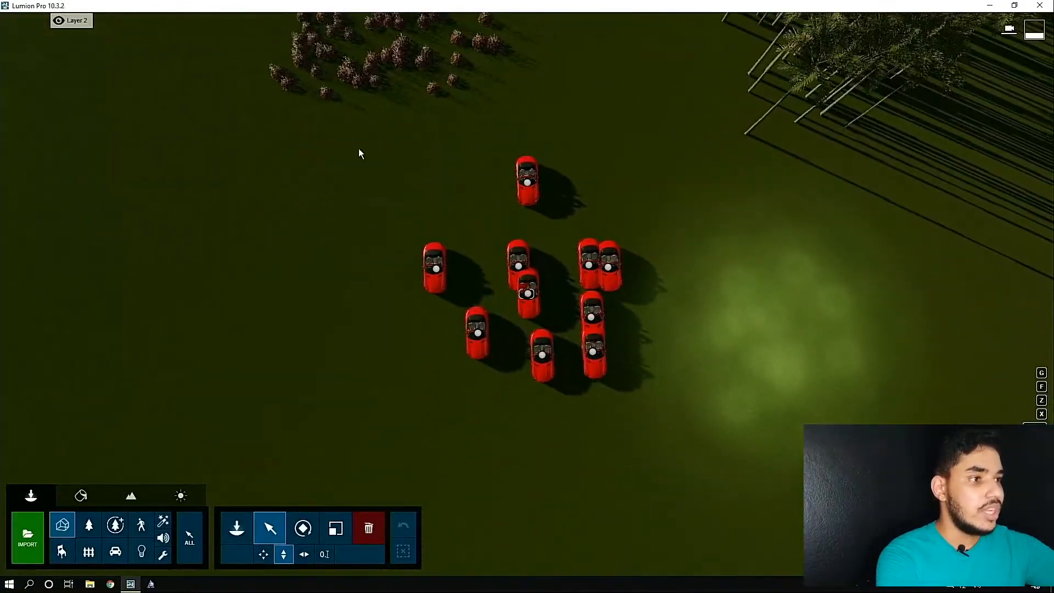
left_click_drag(358, 148, 646, 437, "ctrl")
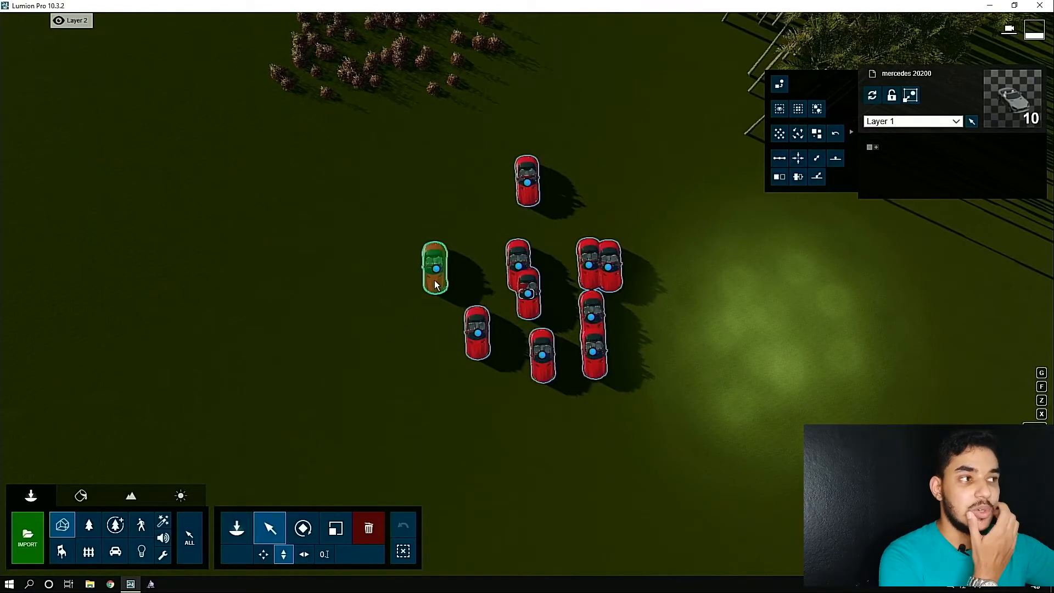
left_click(954, 122)
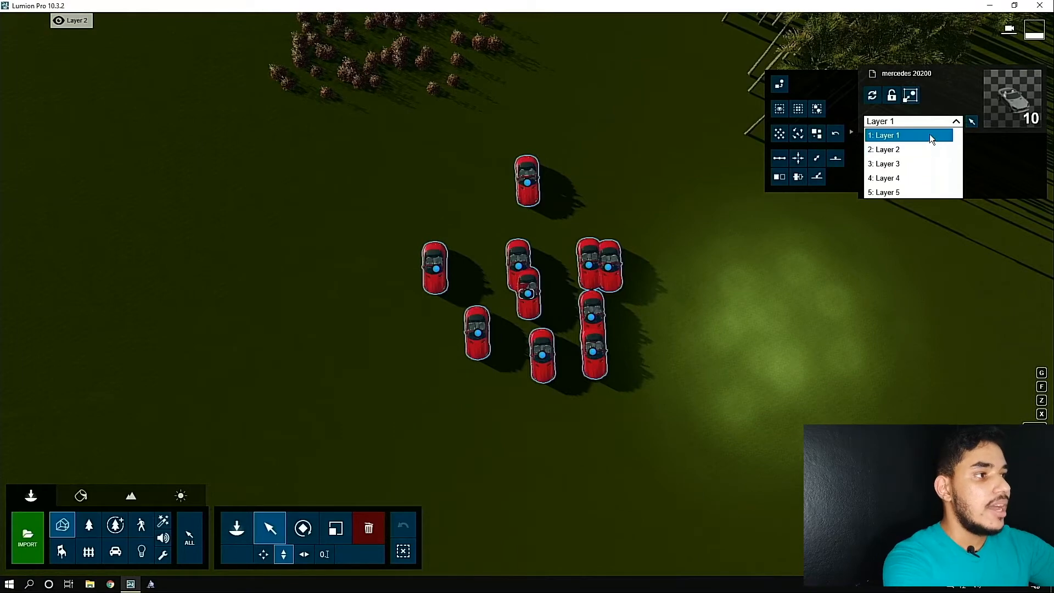
left_click(921, 148)
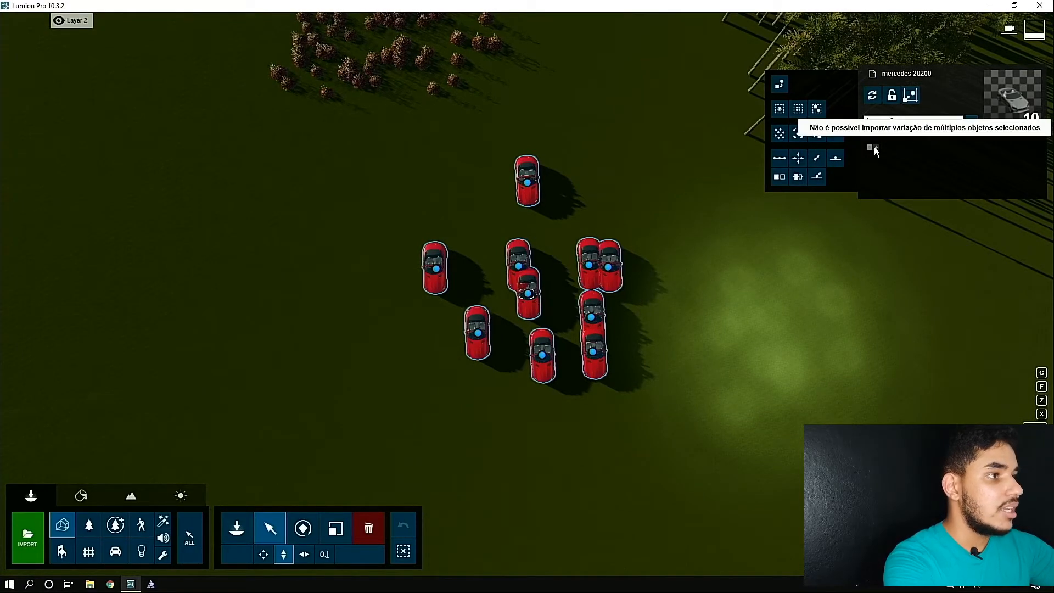
Rename Layer 2 as carros
double_click(77, 20)
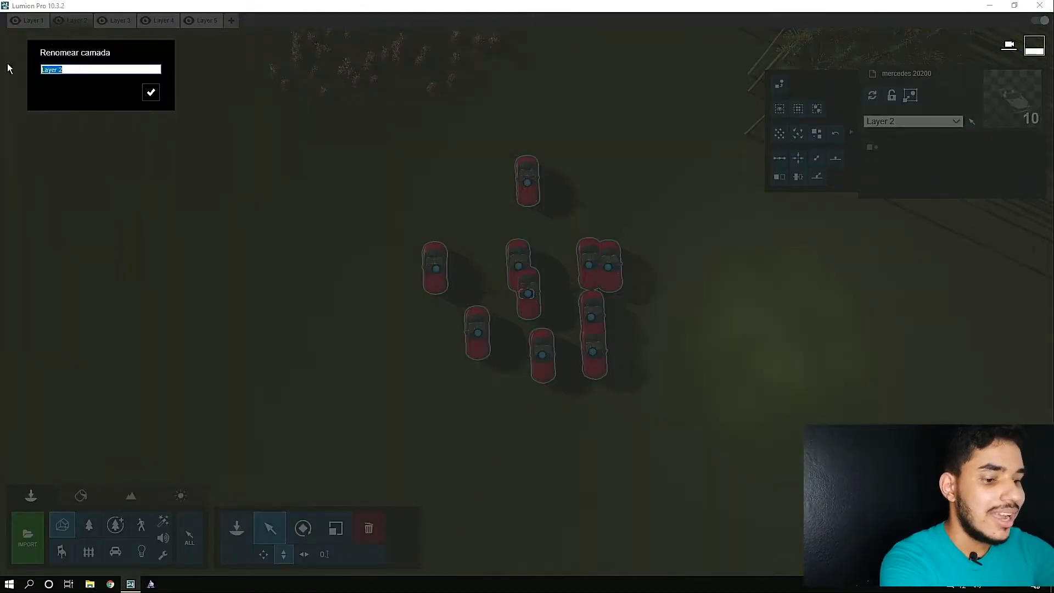
type("carros")
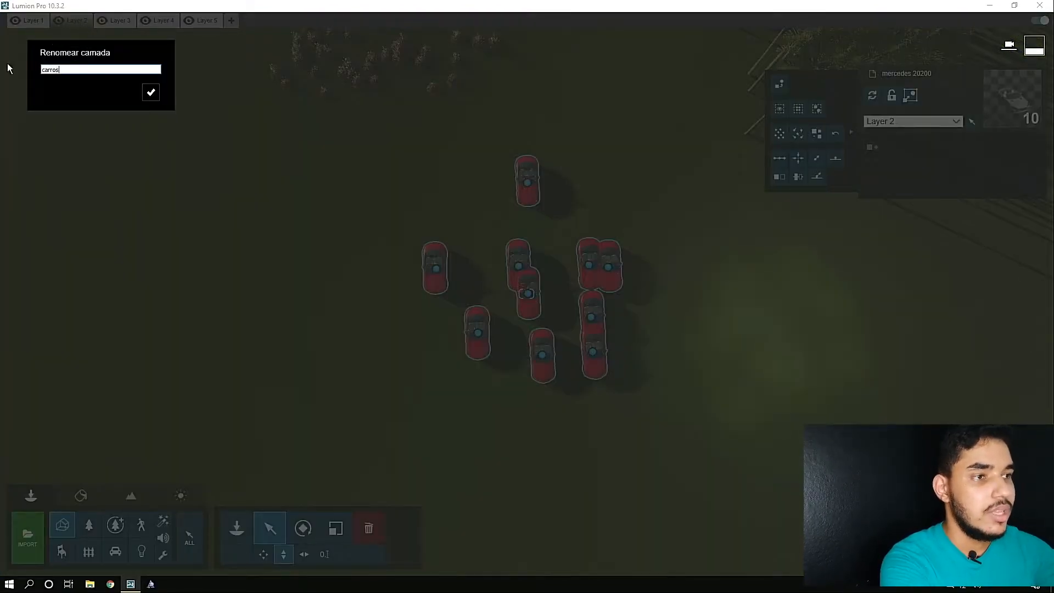
left_click(149, 94)
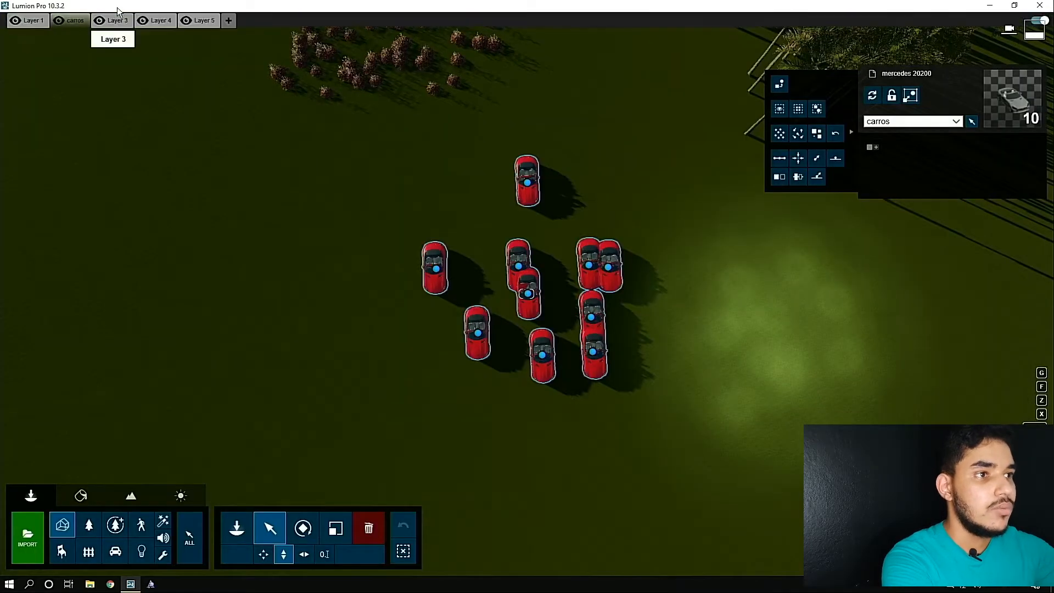
Select all the Lamp02 lights beside the cars and move them to Layer 3
right_click_drag(469, 176, 549, 132)
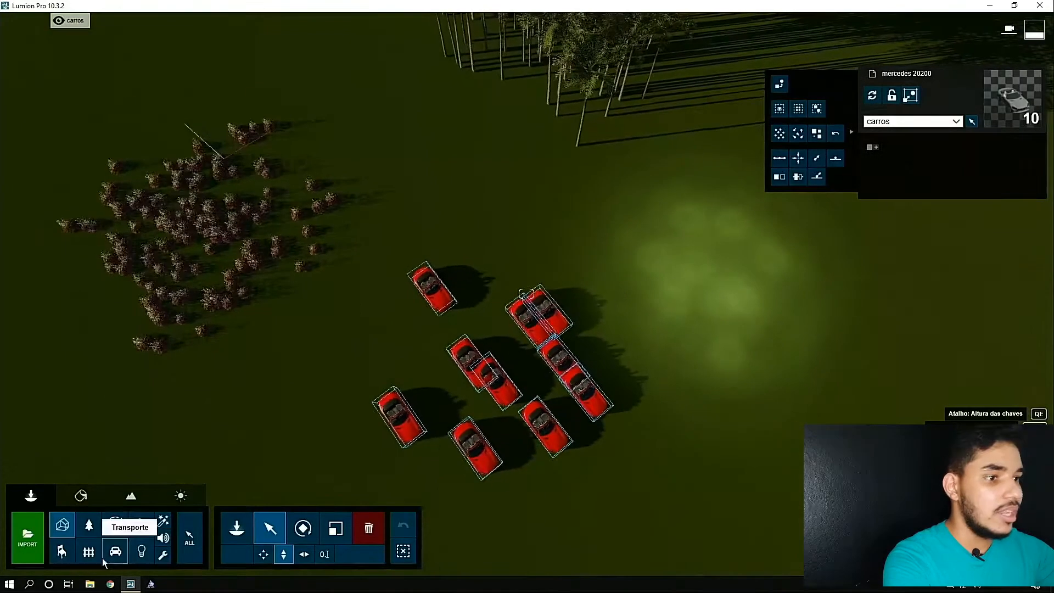
left_click(142, 552)
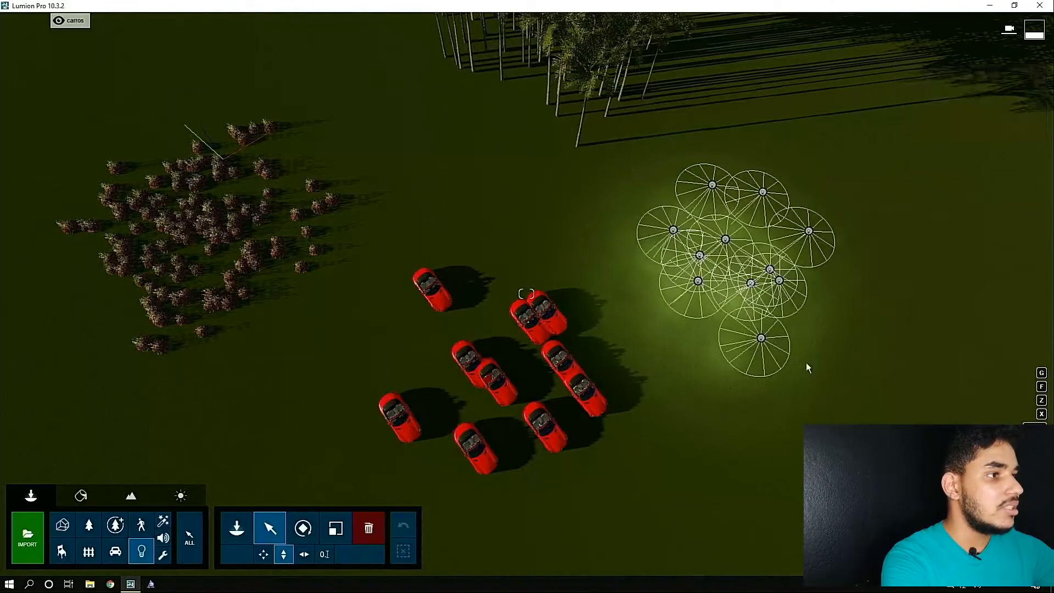
left_click_drag(860, 377, 632, 160, "ctrl")
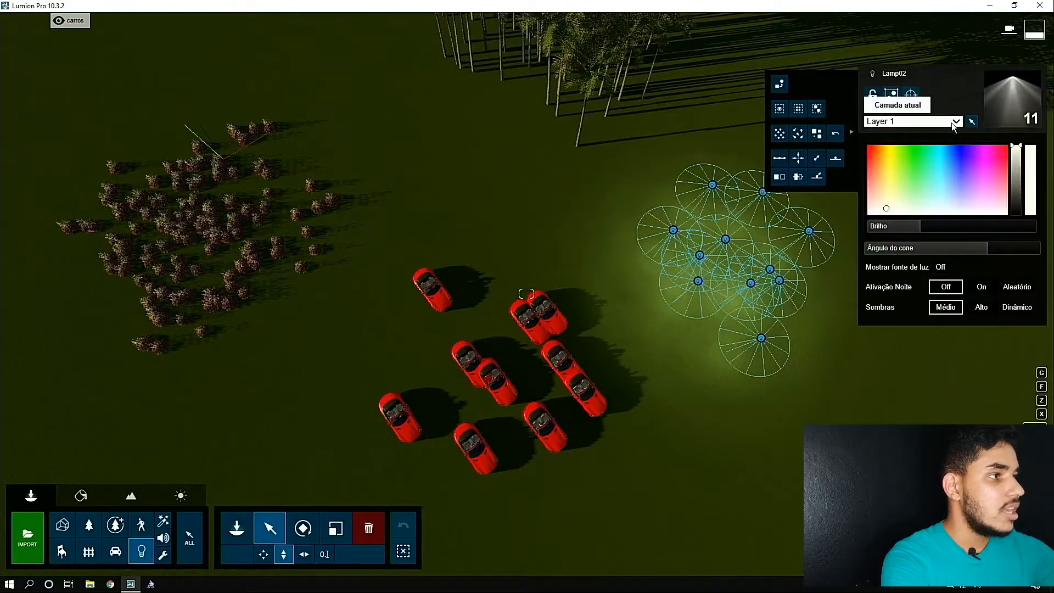
left_click(952, 121)
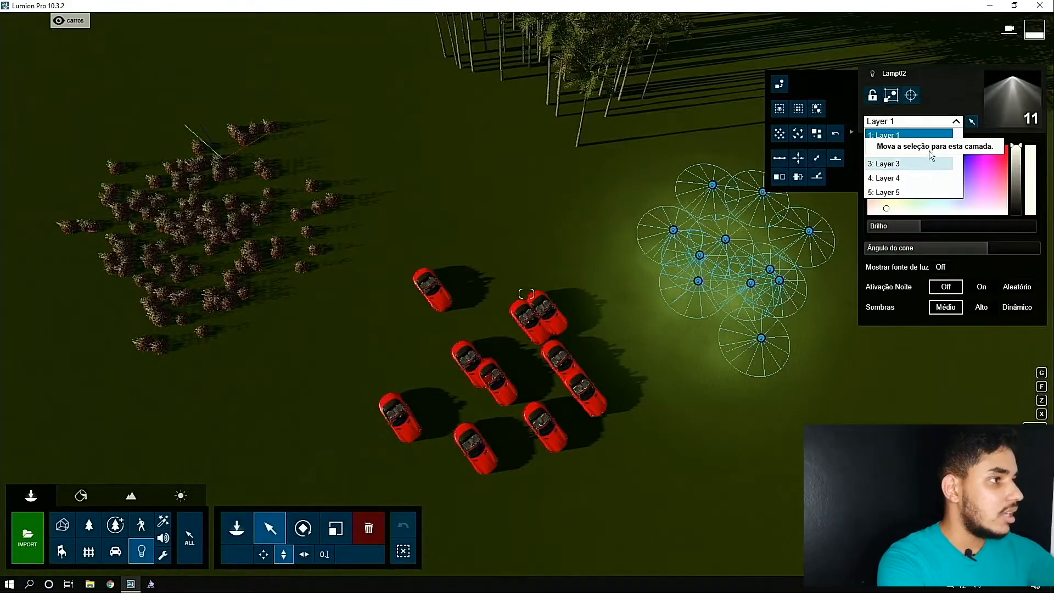
left_click(928, 150)
left_click(961, 121)
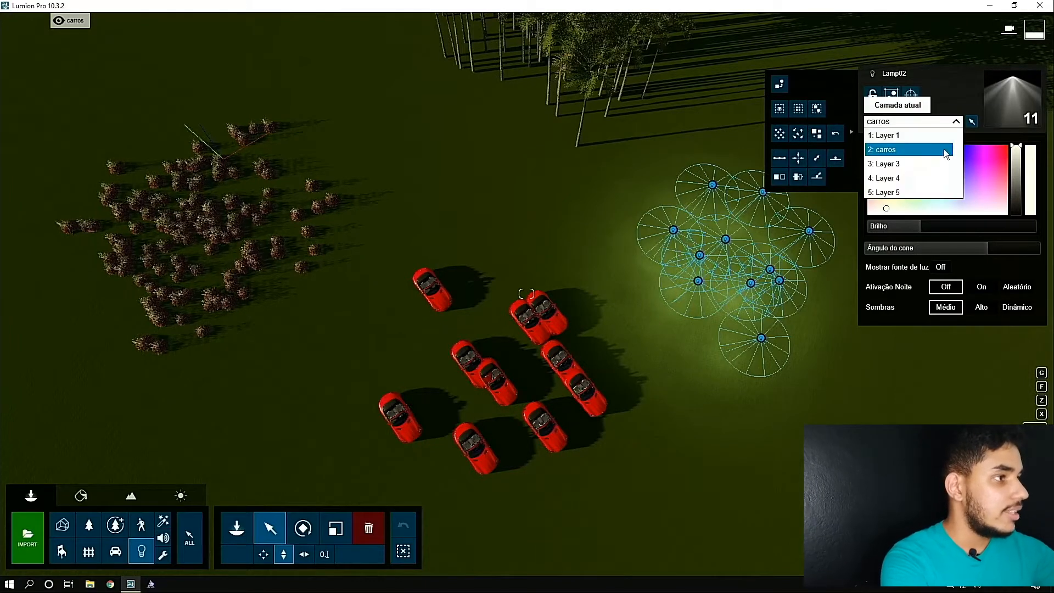
left_click(937, 164)
Rename Layer 3 as Iluminação
mouse_move(112, 24)
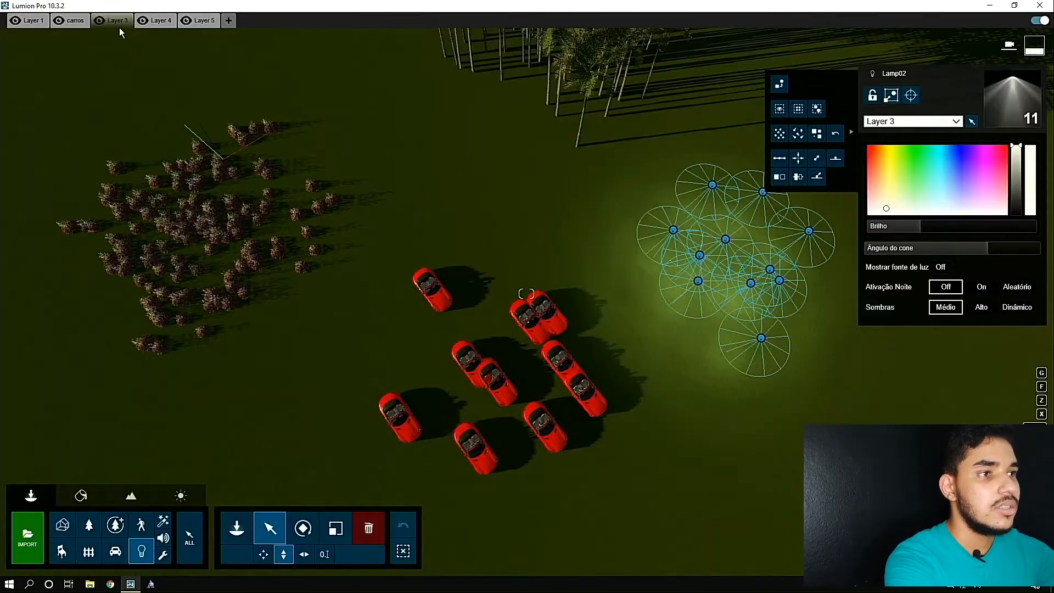
left_click(120, 27)
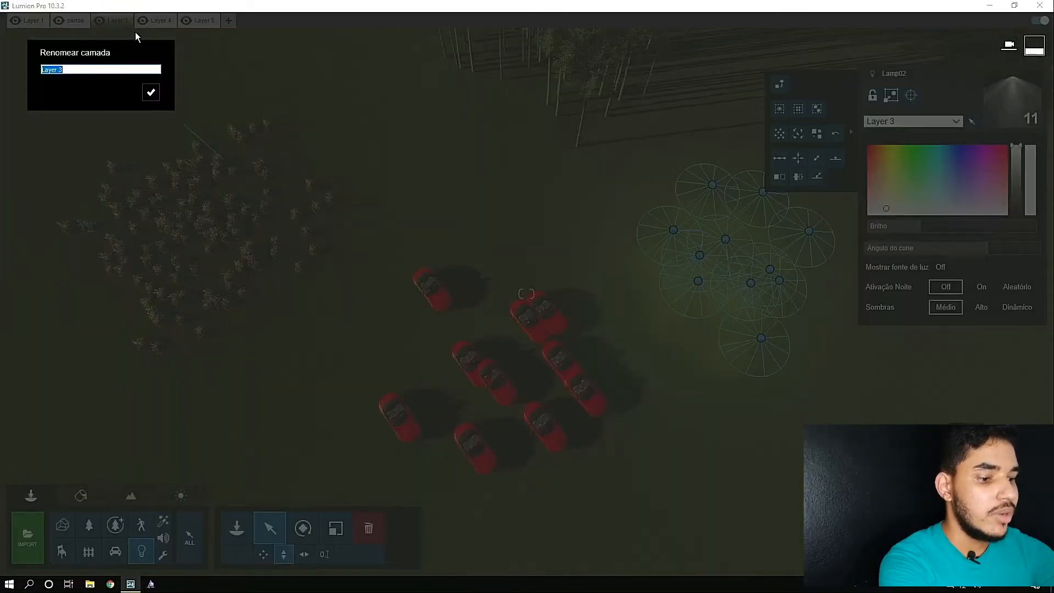
type("iLUMINA")
key("BackSpace")
key("BackSpace")
key("BackSpace")
key("BackSpace")
key("BackSpace")
key("BackSpace")
key("BackSpace")
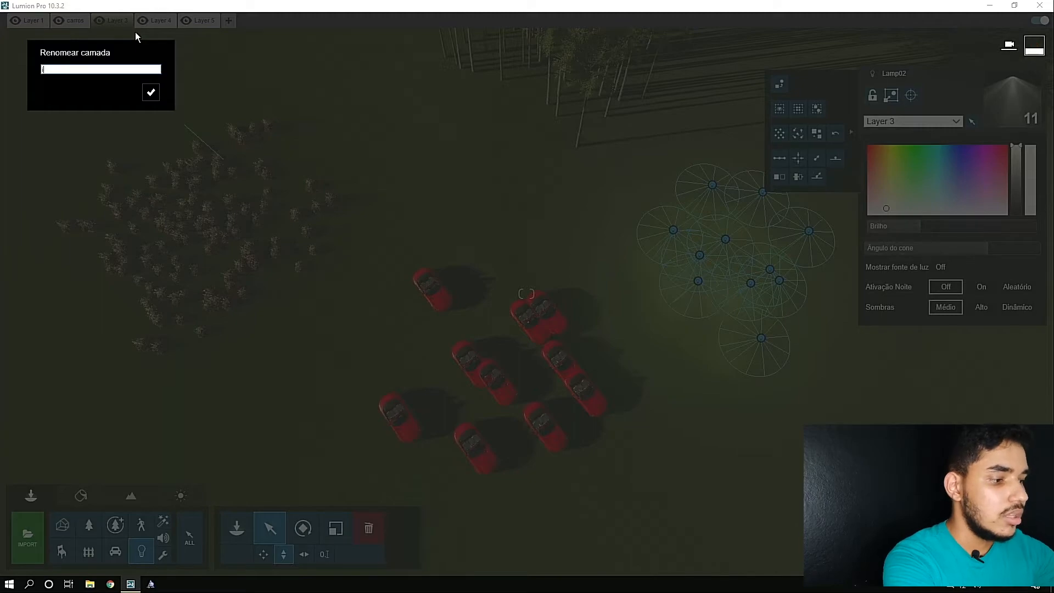
type("Ilu")
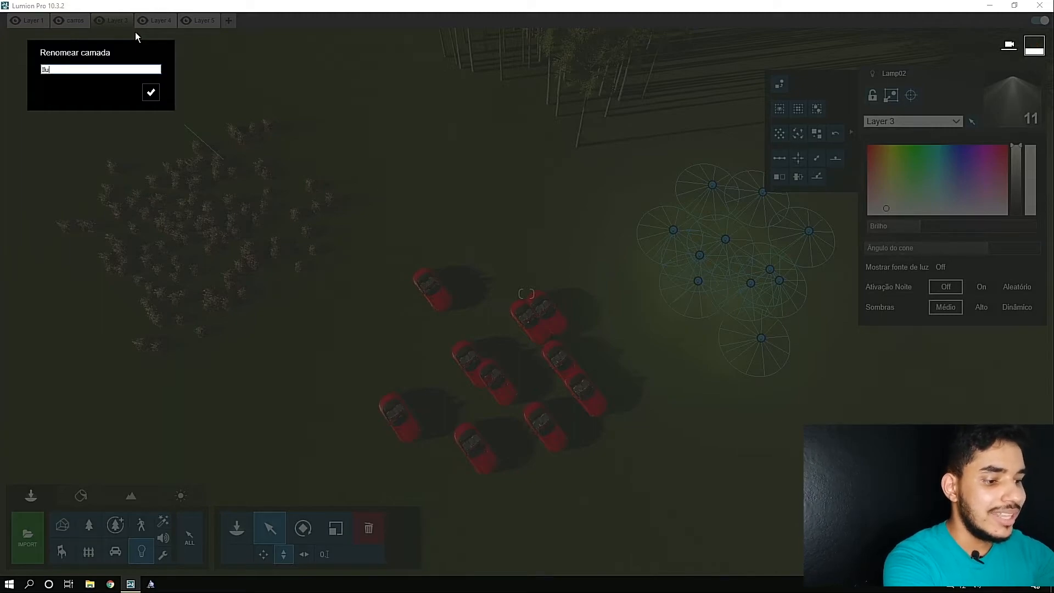
type("minação")
key("Return")
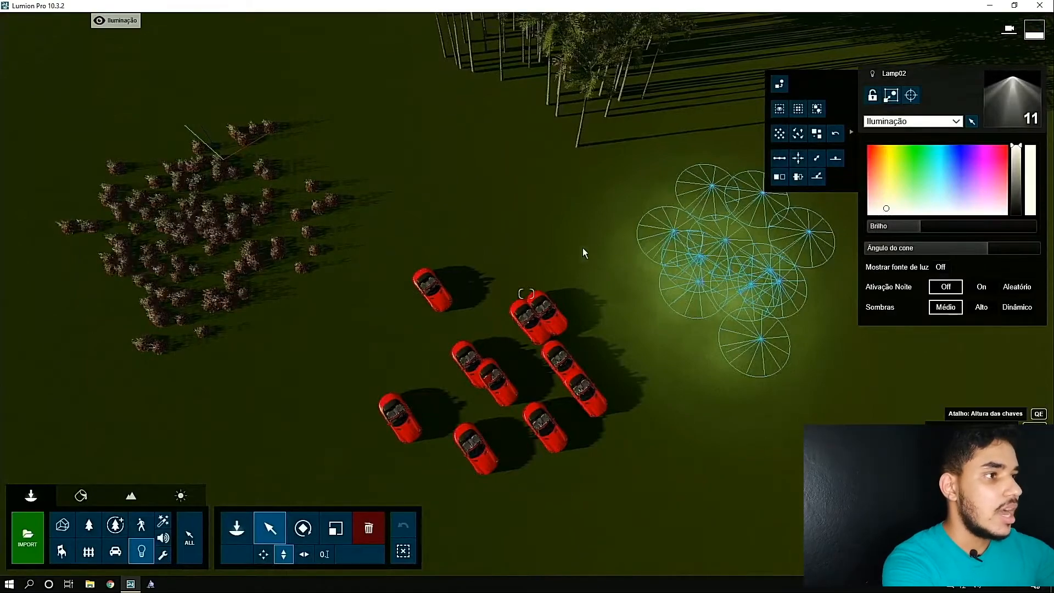
Select the whole group of Alexandra Palm trees and move it to Layer 4
right_click_drag(584, 252, 582, 192)
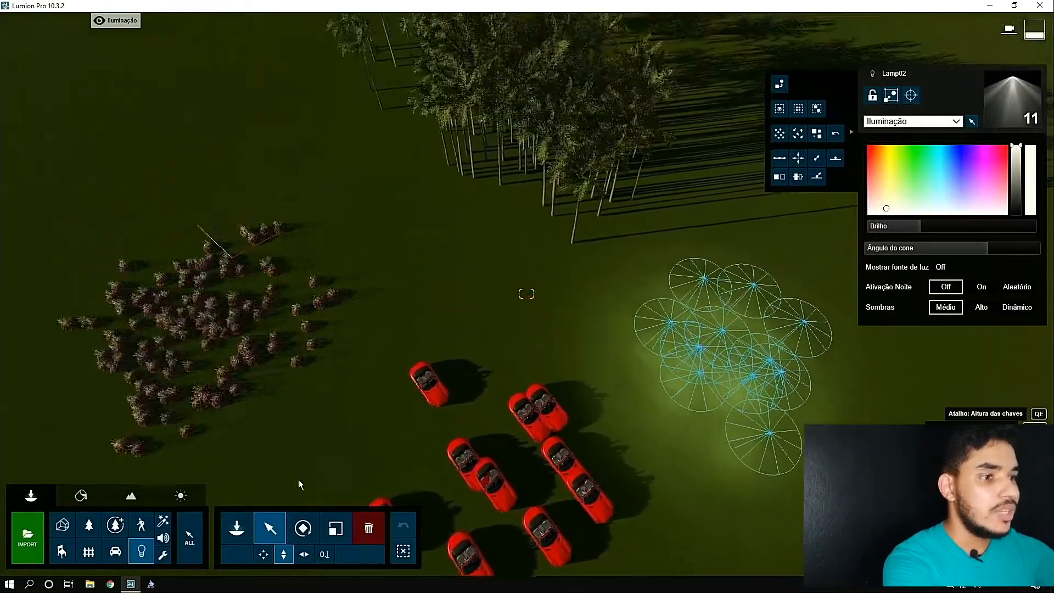
left_click(89, 531)
right_click_drag(403, 253, 353, 149)
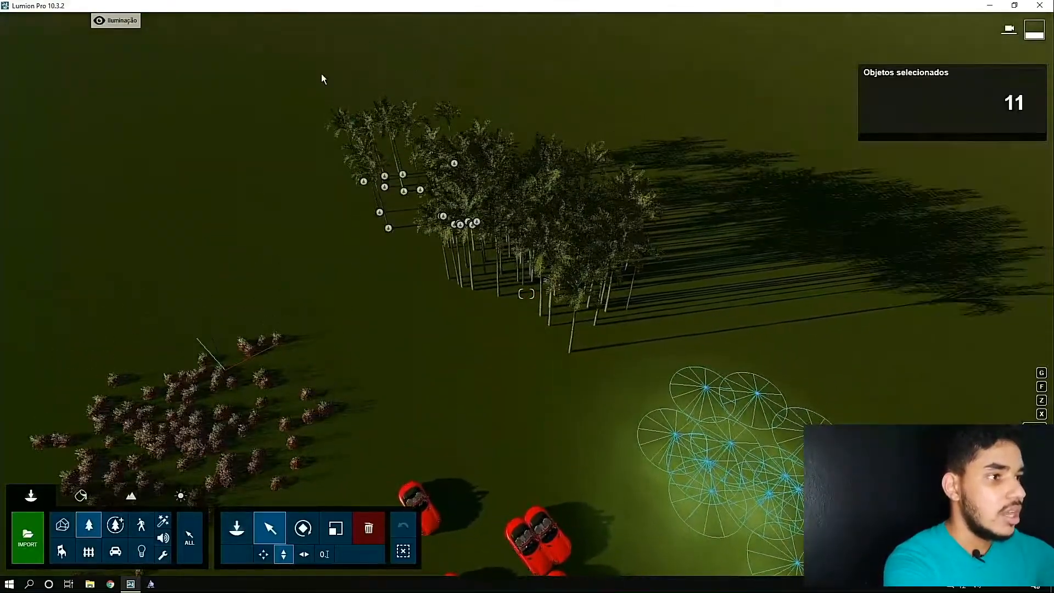
left_click_drag(322, 77, 709, 371, "ctrl")
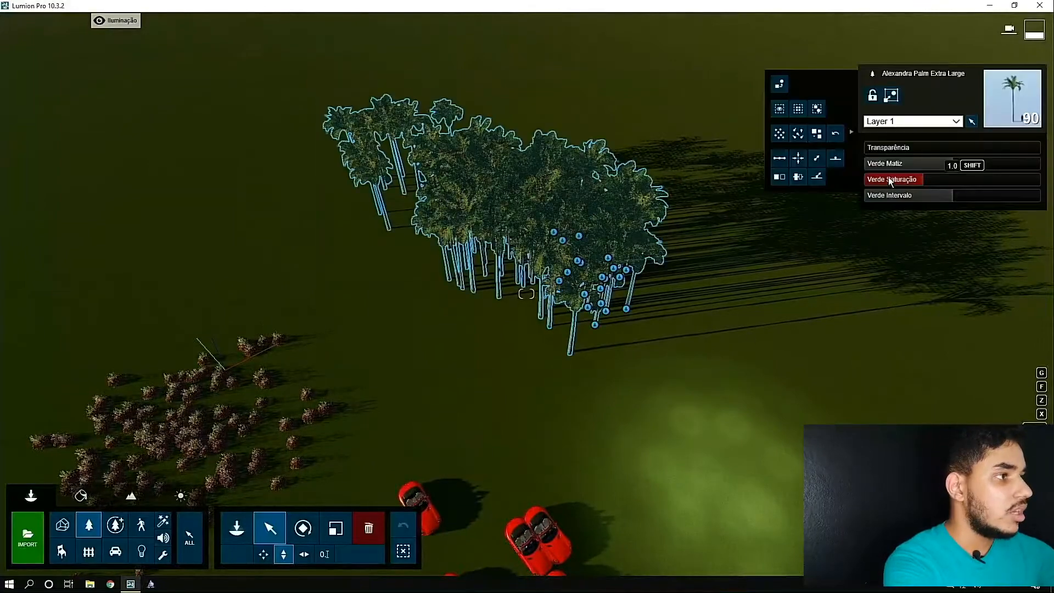
left_click(955, 121)
left_click(927, 174)
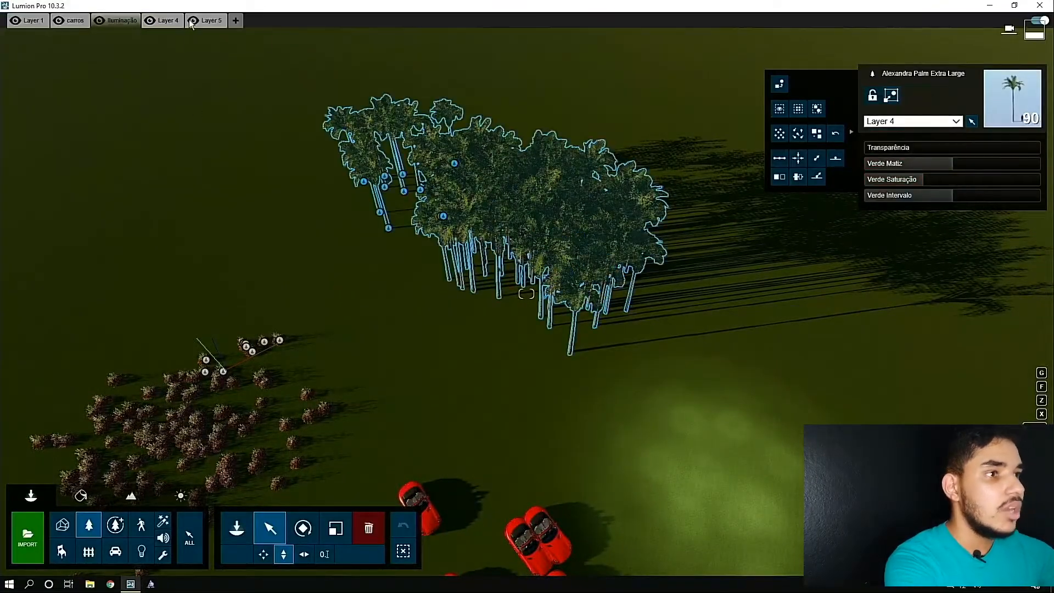
Rename Layer 4 as Árvores
double_click(163, 21)
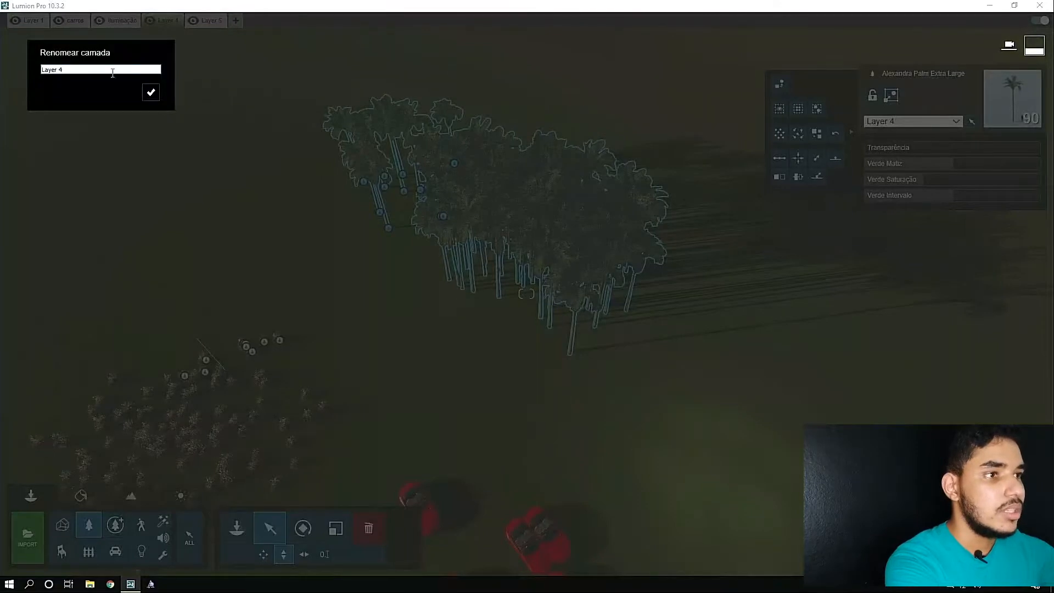
key("BackSpace")
key("BackSpace")
key("BackSpace")
key("BackSpace")
key("BackSpace")
key("BackSpace")
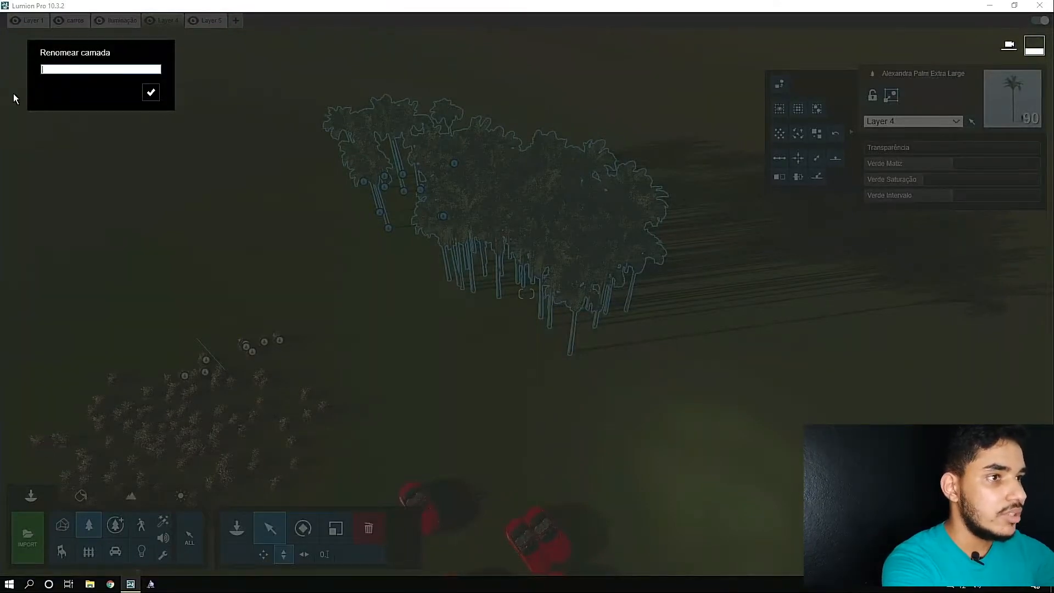
type("Àrvores")
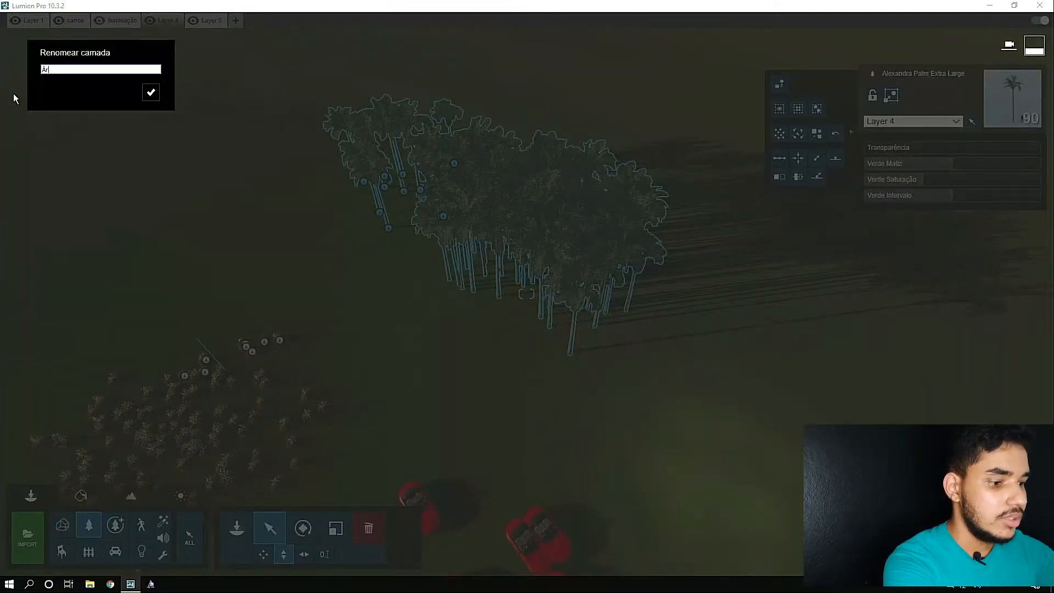
key("Return")
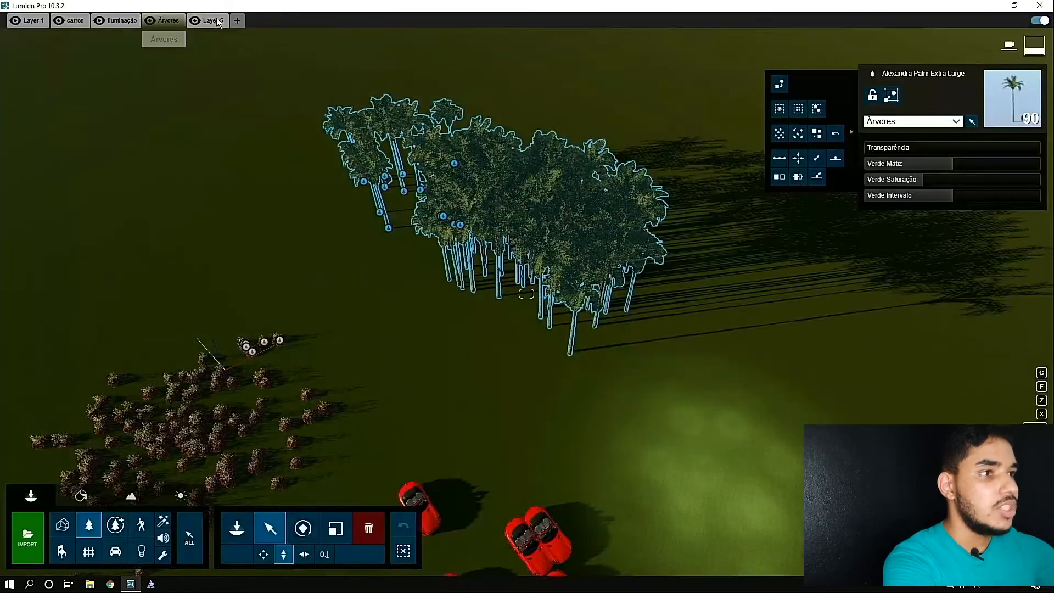
Rename Layer 5 as Vegetação Dec
left_click(220, 20)
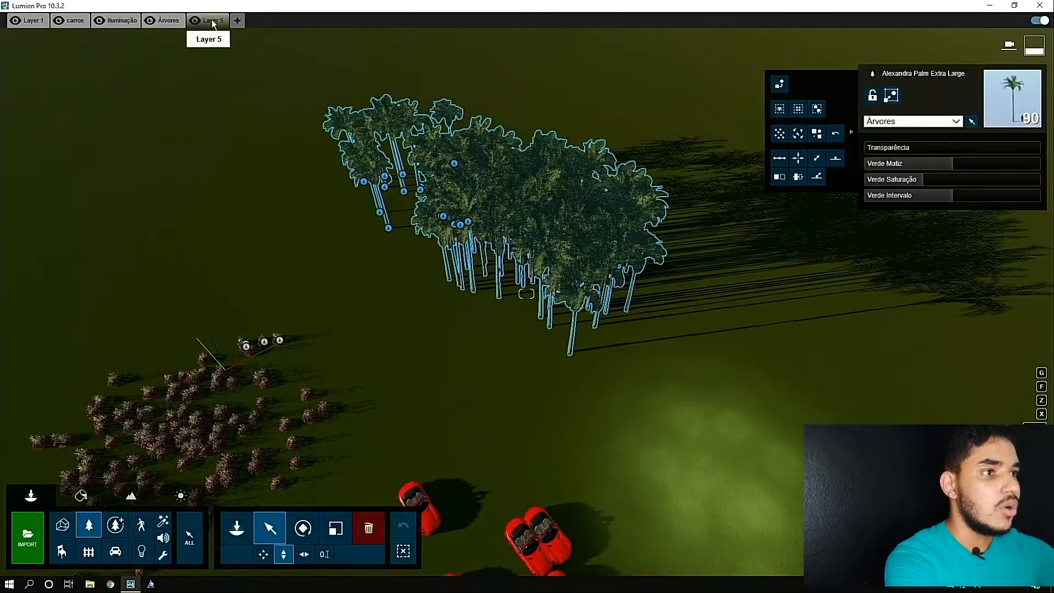
left_click(212, 20)
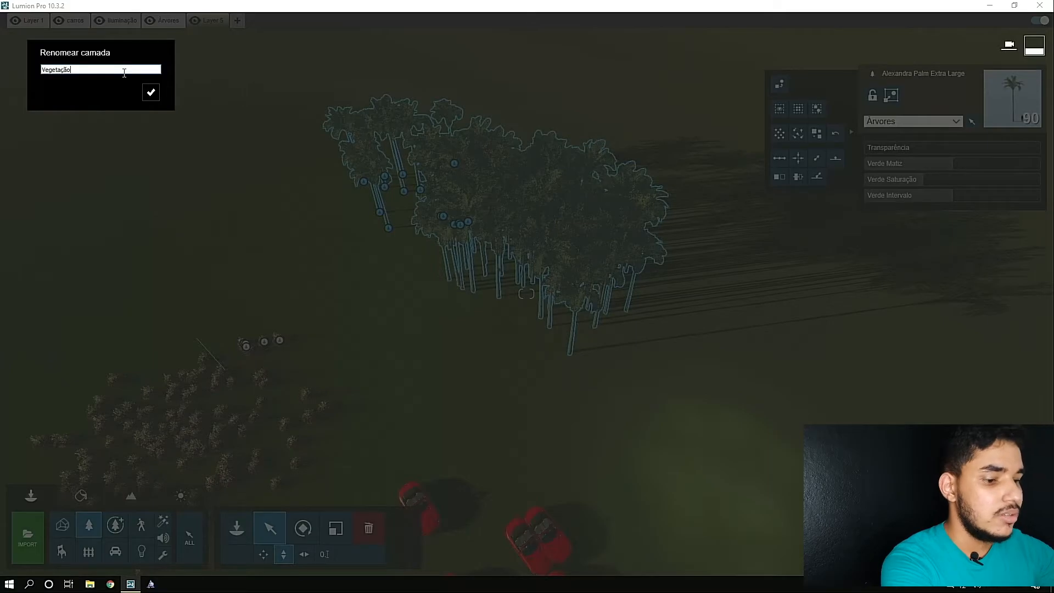
key("Return")
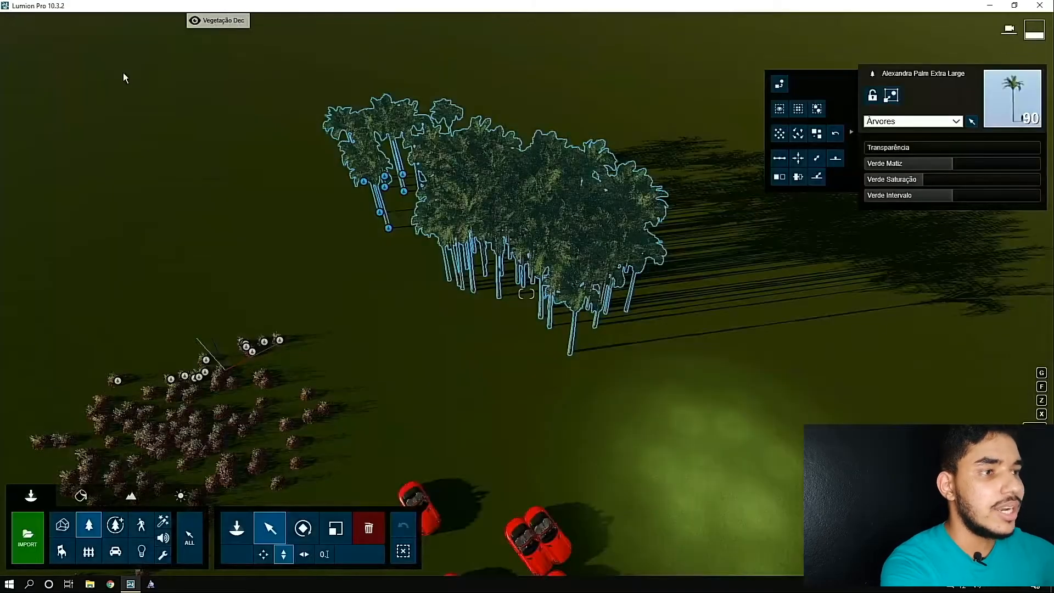
Select the whole group of Alumroot Burgundy plants and move it to the Vegetação Dec layer
right_click_drag(124, 73, 66, 83)
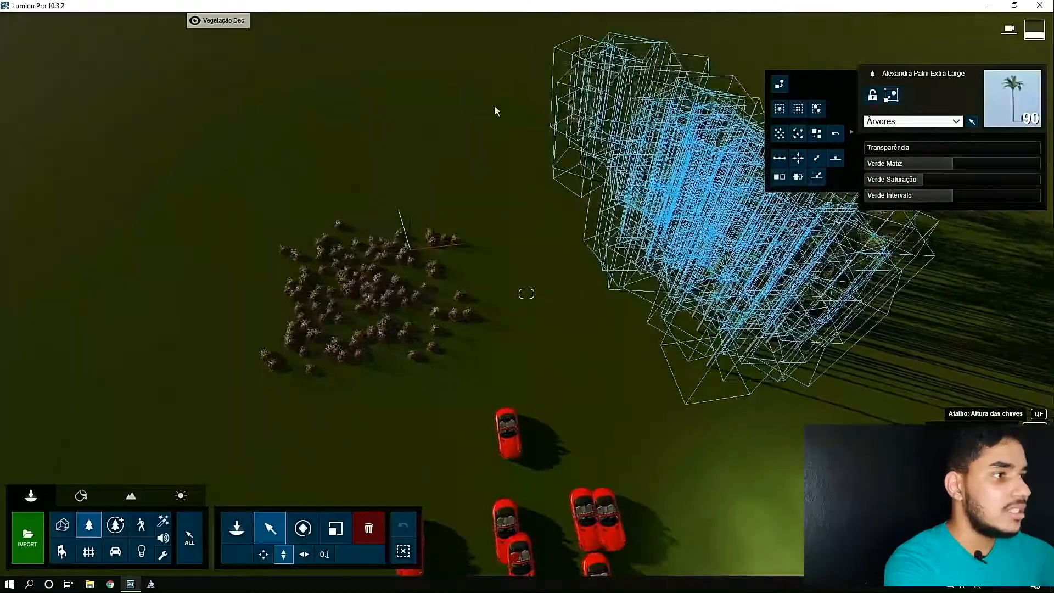
left_click_drag(134, 191, 506, 417, "ctrl")
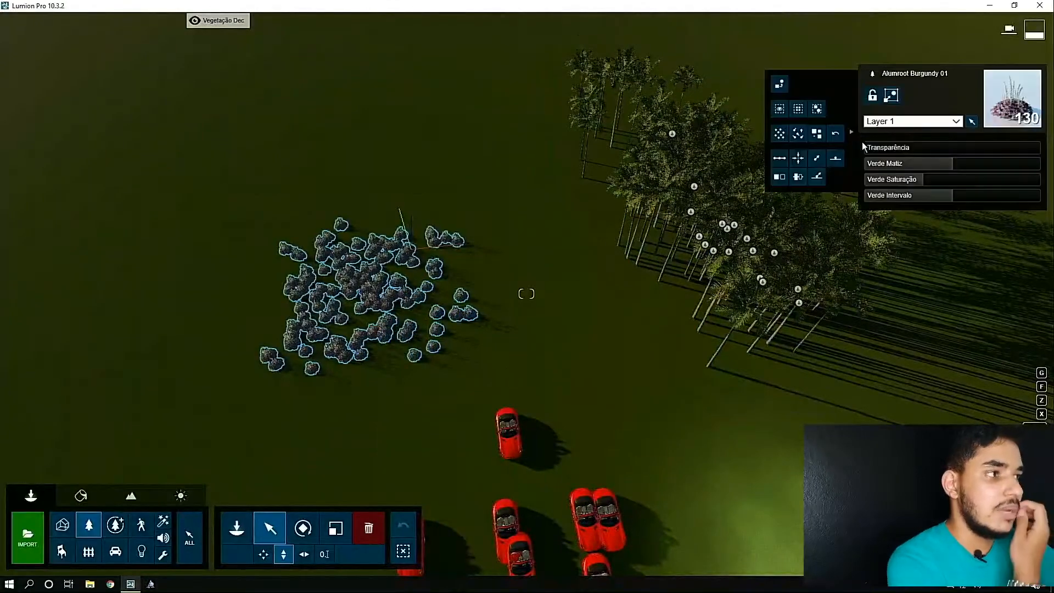
left_click(944, 122)
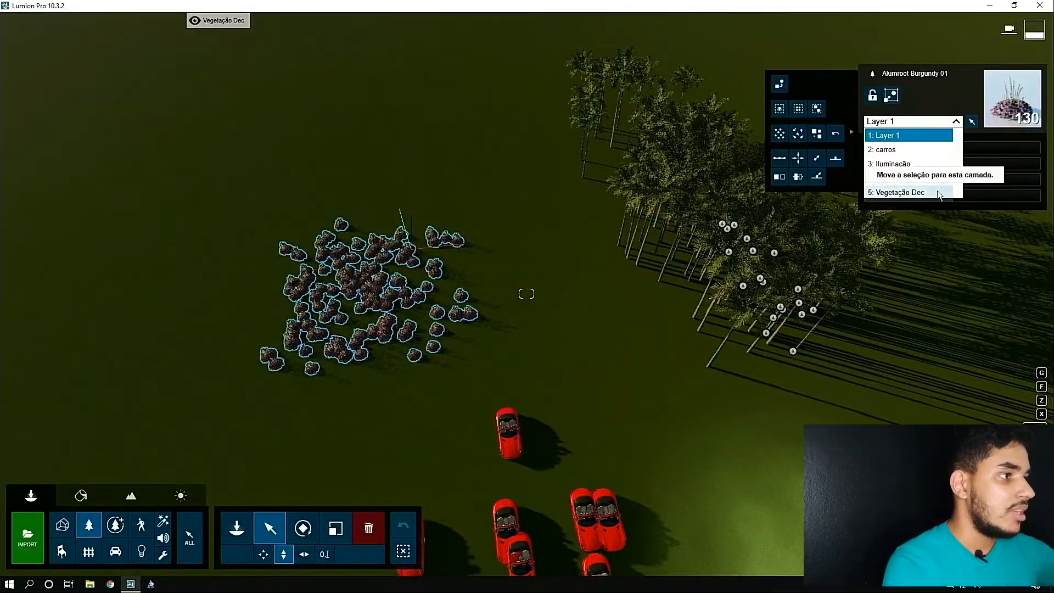
left_click(937, 191)
Rename Layer 1 as Principal
right_click_drag(466, 268, 387, 198)
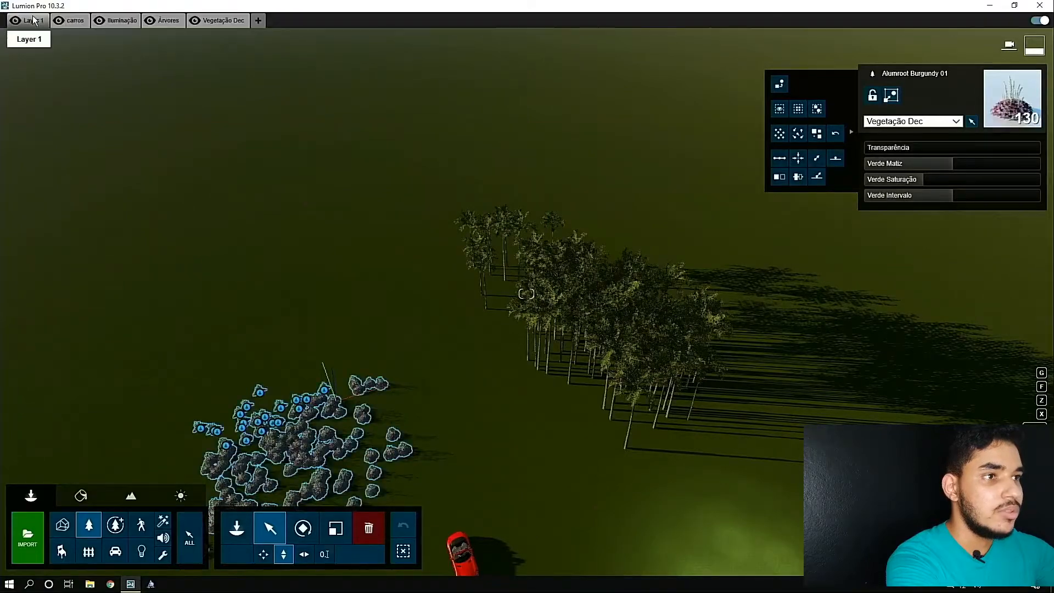
left_click(33, 20)
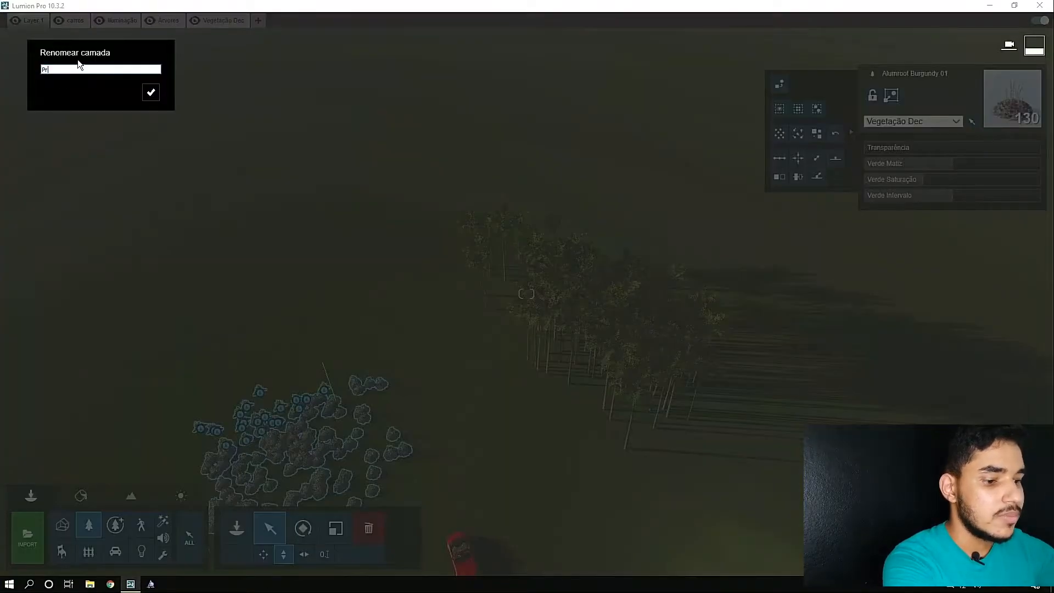
type("Principal")
key("Return")
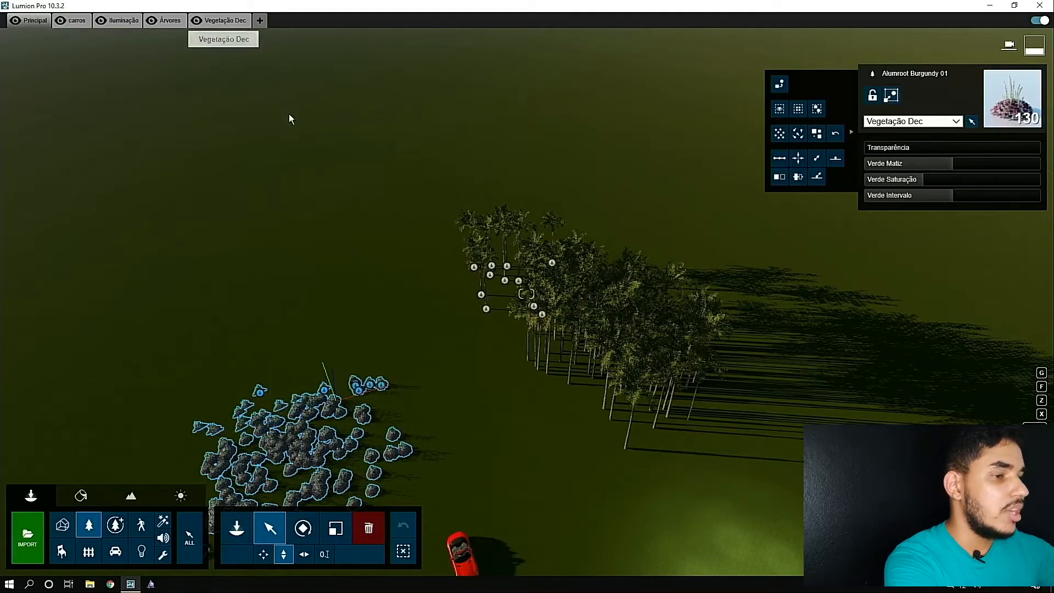
Clear the selection of the Alumroot plants and bring the cars, palms and plants together into view near ground level
right_click_drag(406, 259, 410, 570)
left_click(406, 555)
right_click_drag(533, 362, 536, 299)
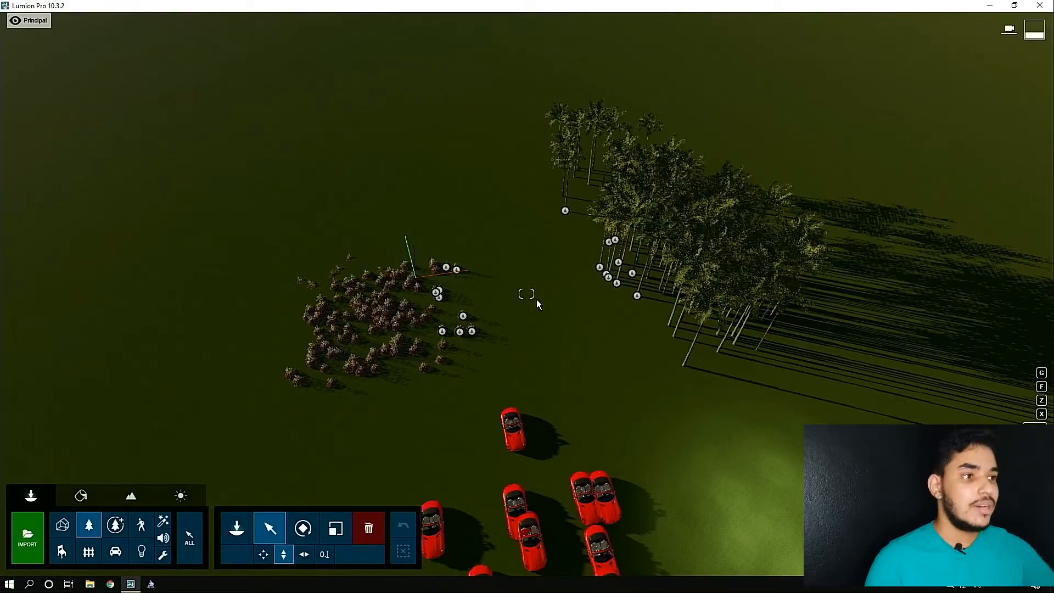
middle_click_drag(559, 299, 559, 138)
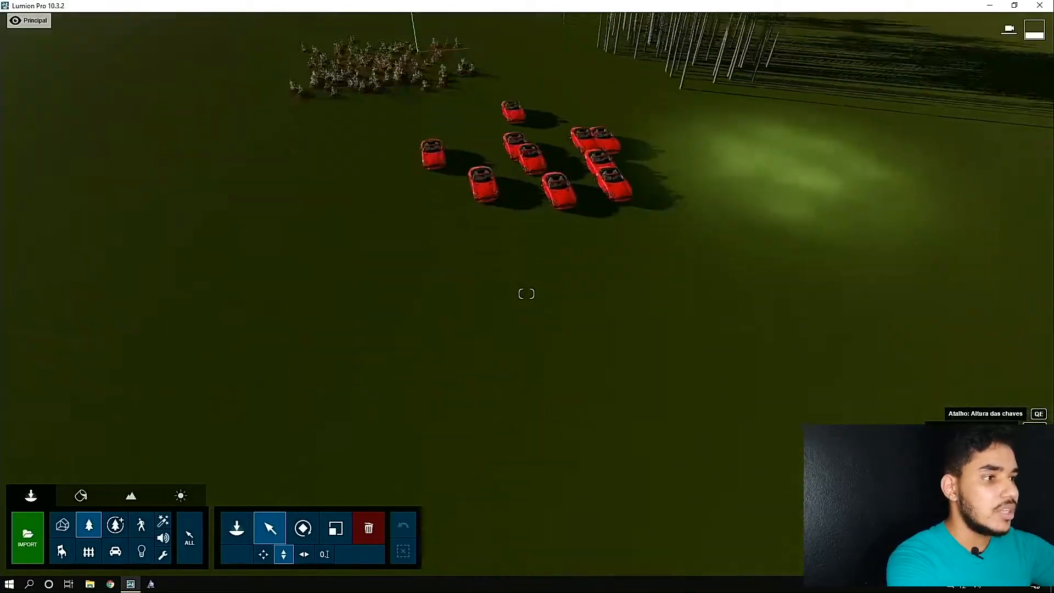
right_click_drag(559, 299, 571, 228)
key("w")
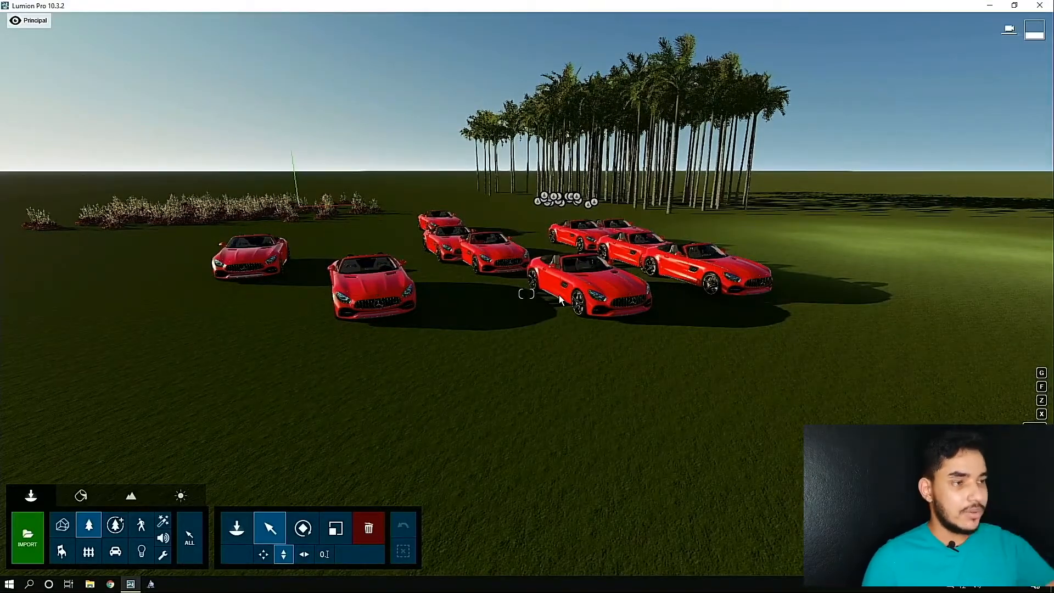
Hide the Iluminação, Árvores and Vegetação Dec layers so that only the cars are displayed
mouse_move(472, 44)
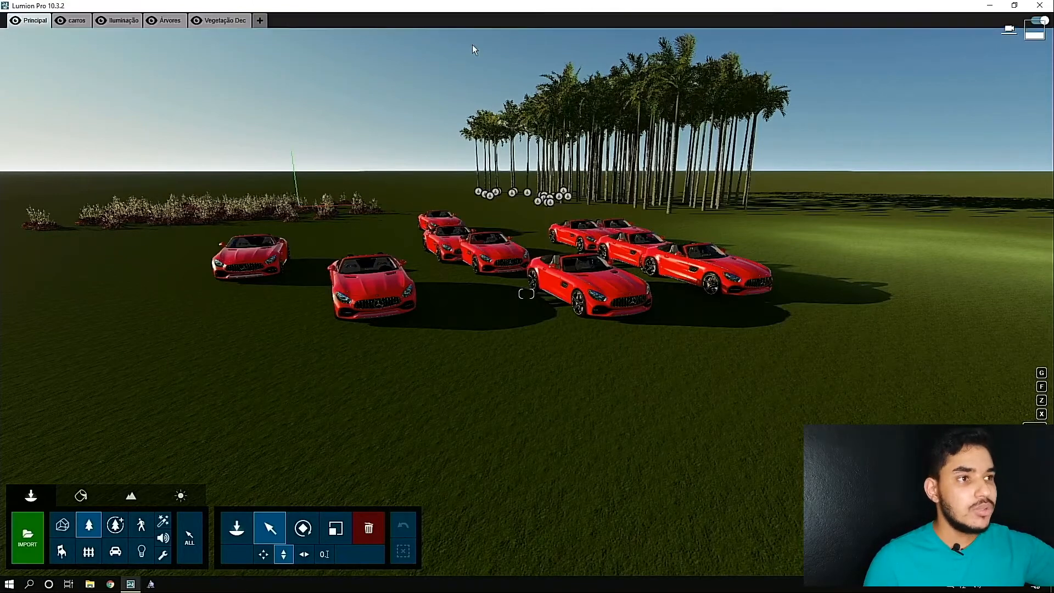
left_click(101, 20)
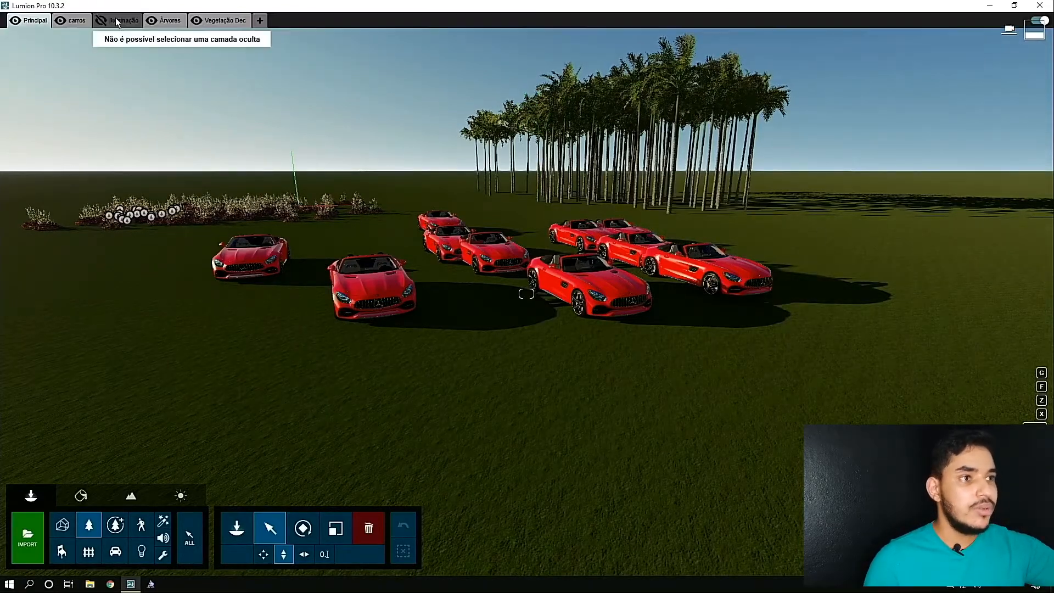
left_click(152, 21)
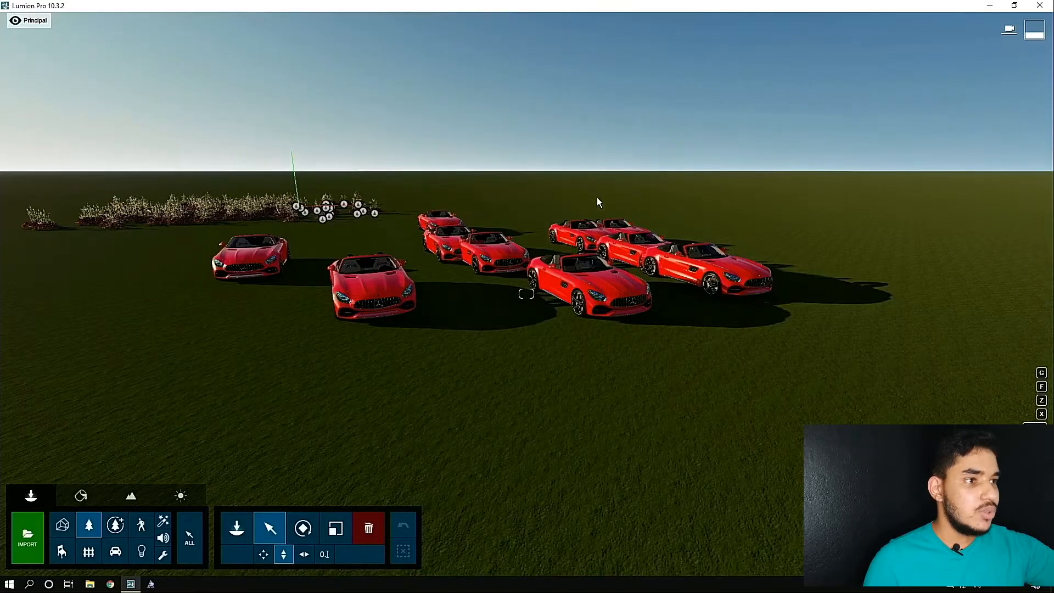
left_click(197, 21)
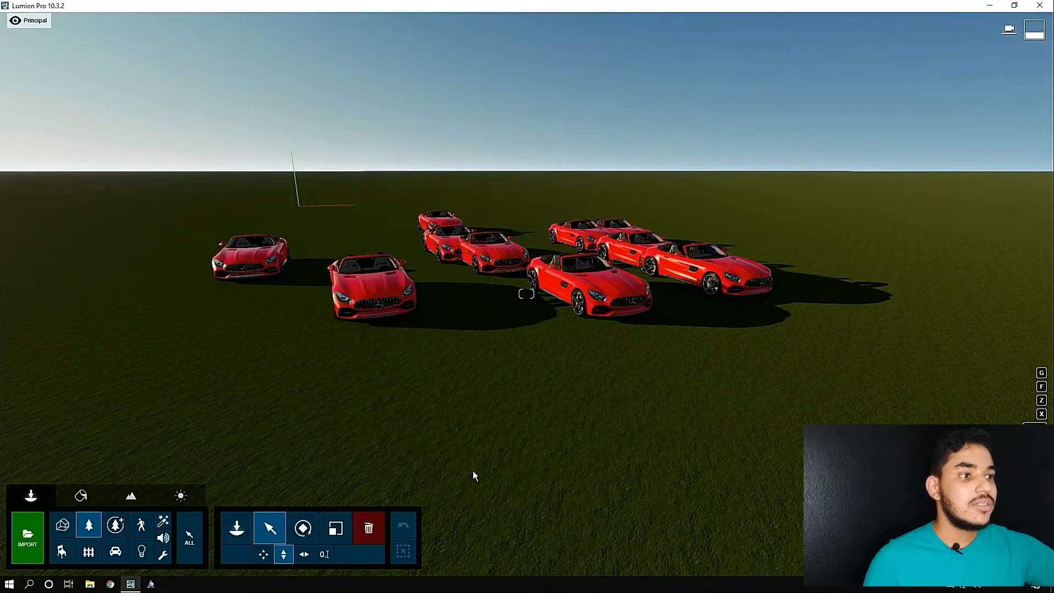
Get a closer, higher view of the cars, then hide the carros layer and show it again
scroll(505, 373, "up", 1)
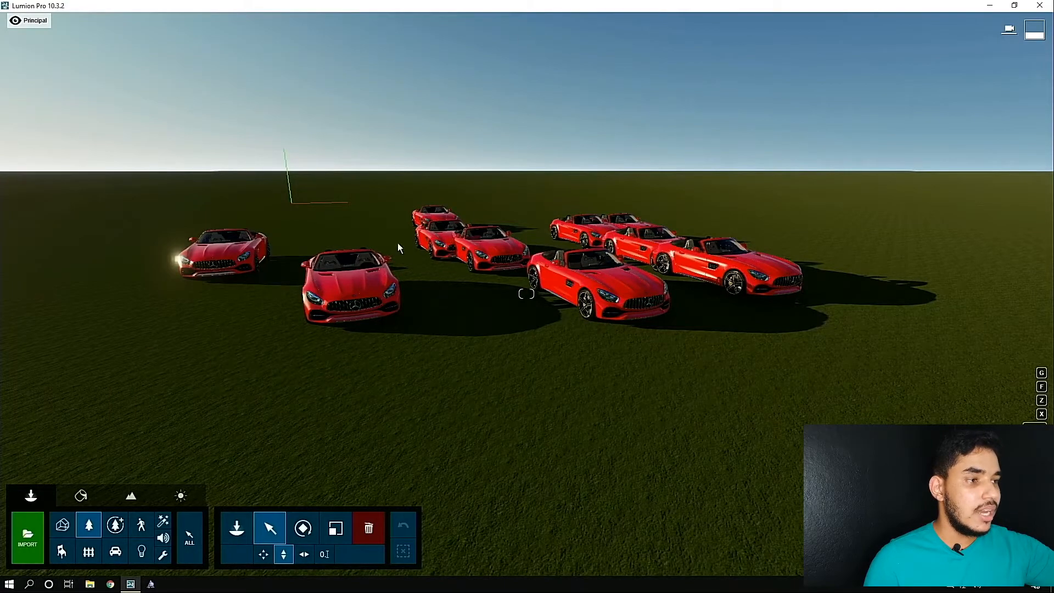
key("w")
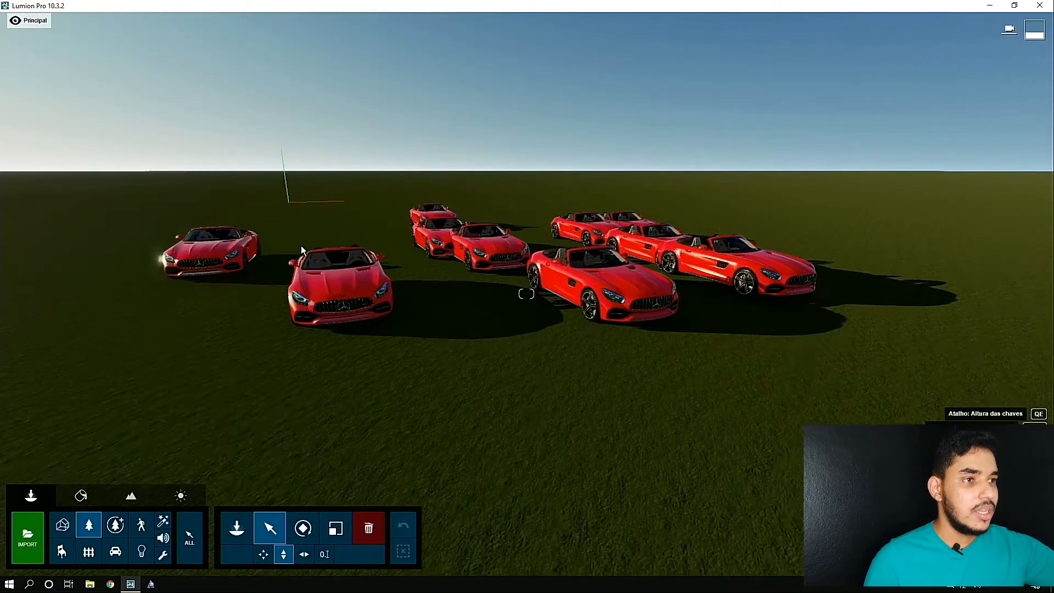
key("q")
key("q")
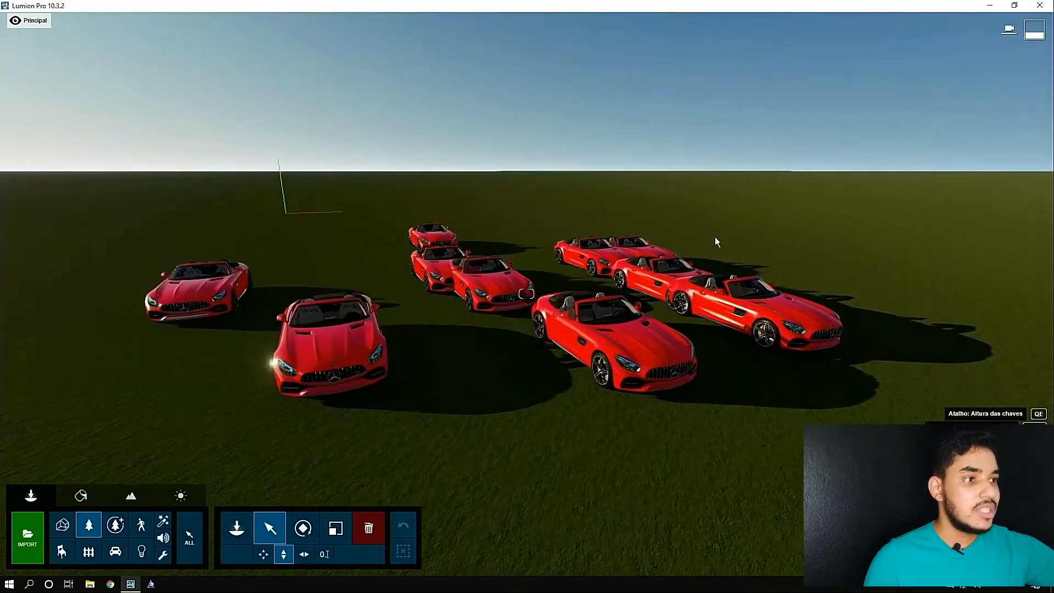
right_click_drag(718, 240, 714, 5)
mouse_move(66, 22)
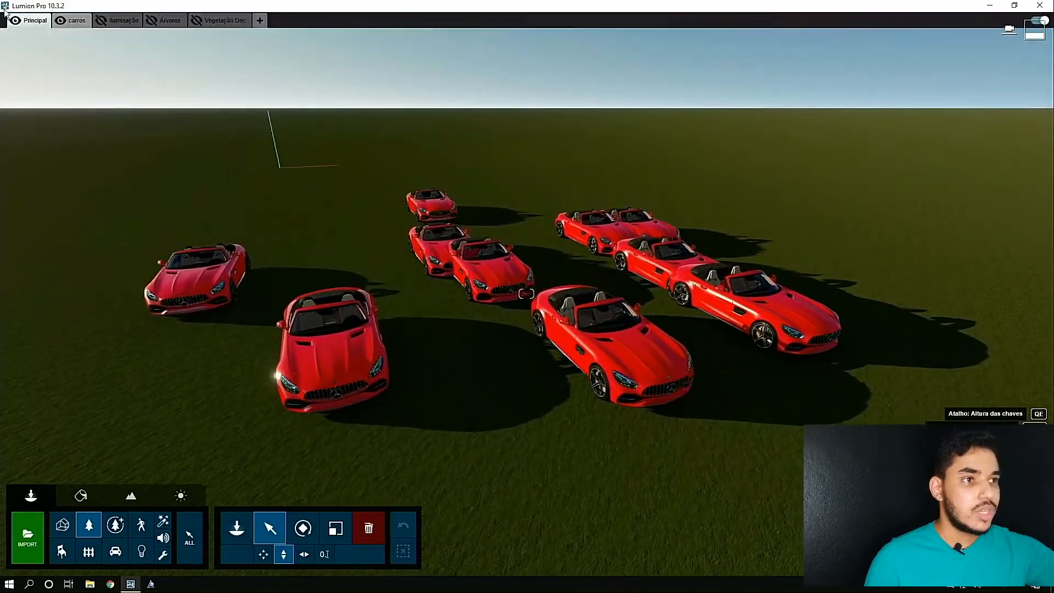
left_click(62, 20)
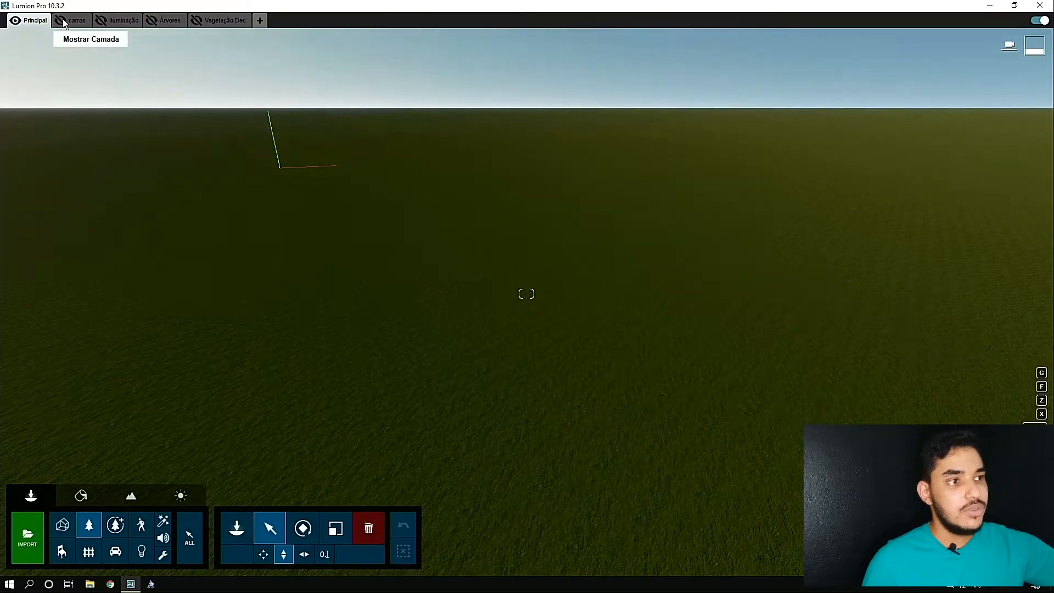
left_click(62, 20)
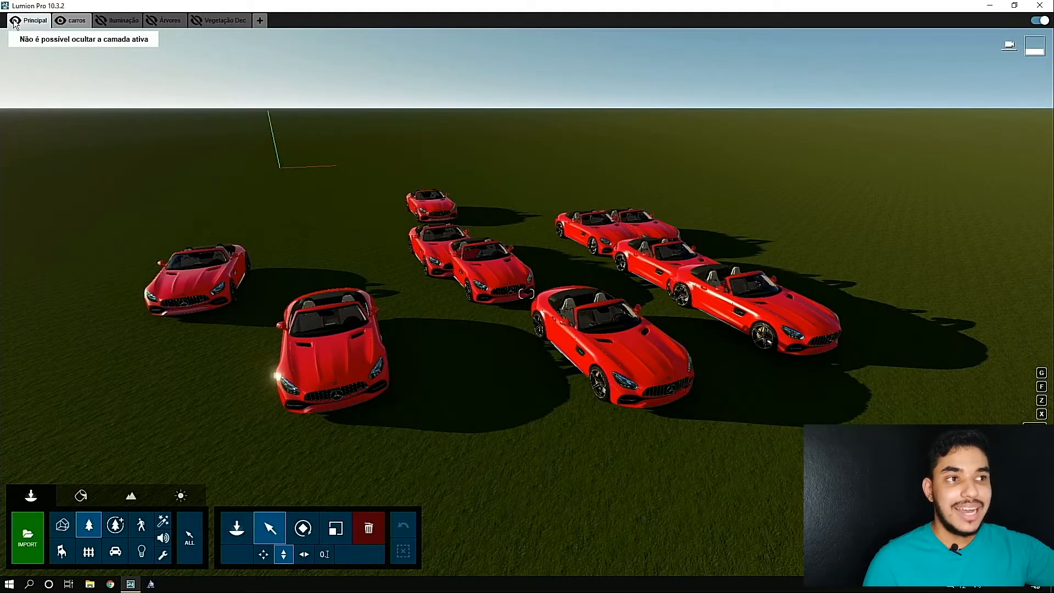
Make the Iluminação layer visible and active with its name kept, and switch the carros layer off and on
left_click(104, 21)
double_click(112, 21)
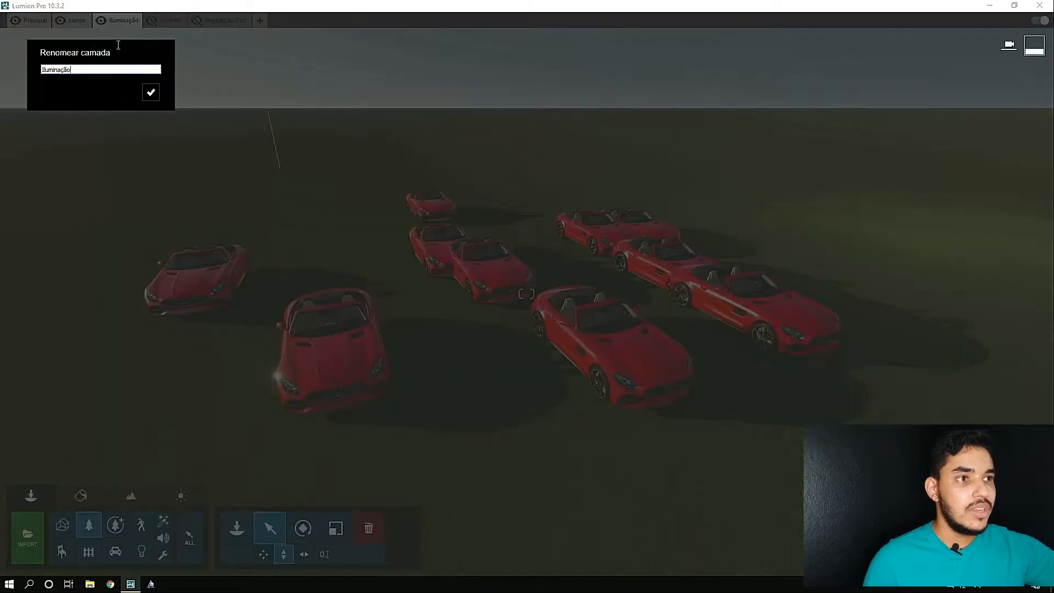
left_click(151, 92)
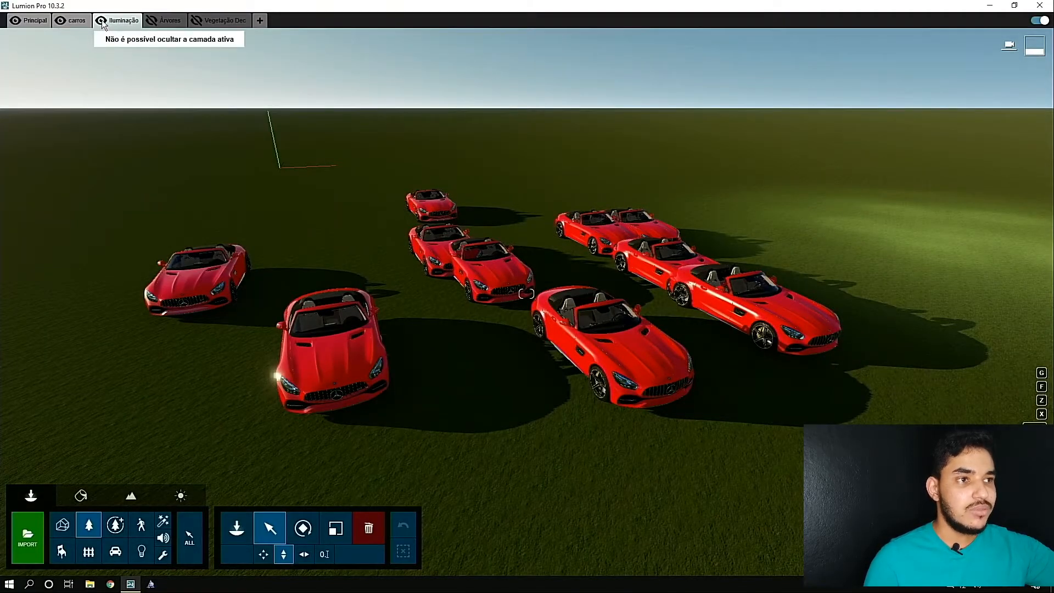
left_click(60, 21)
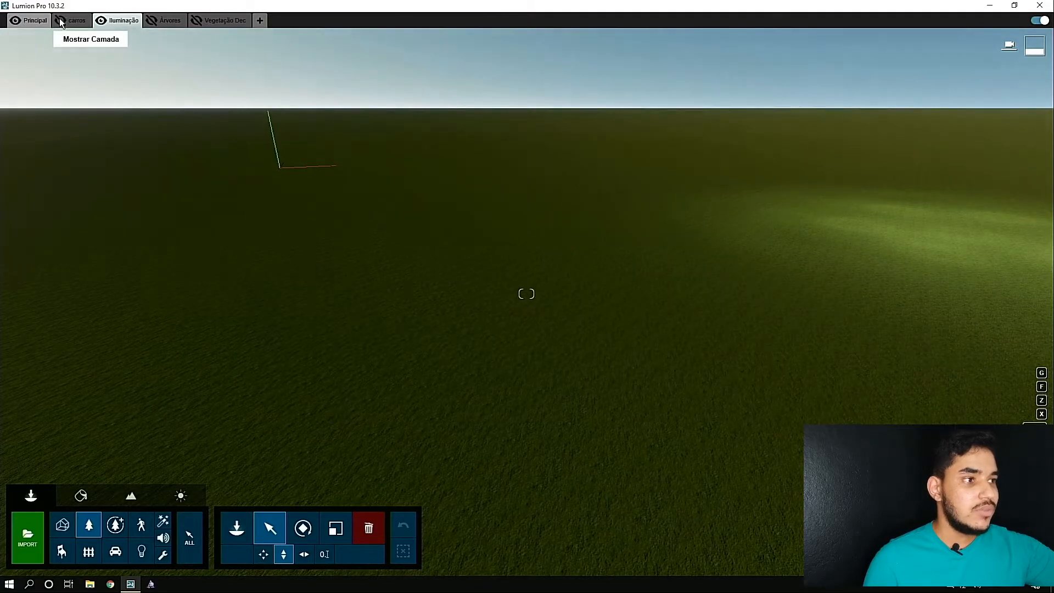
left_click(59, 20)
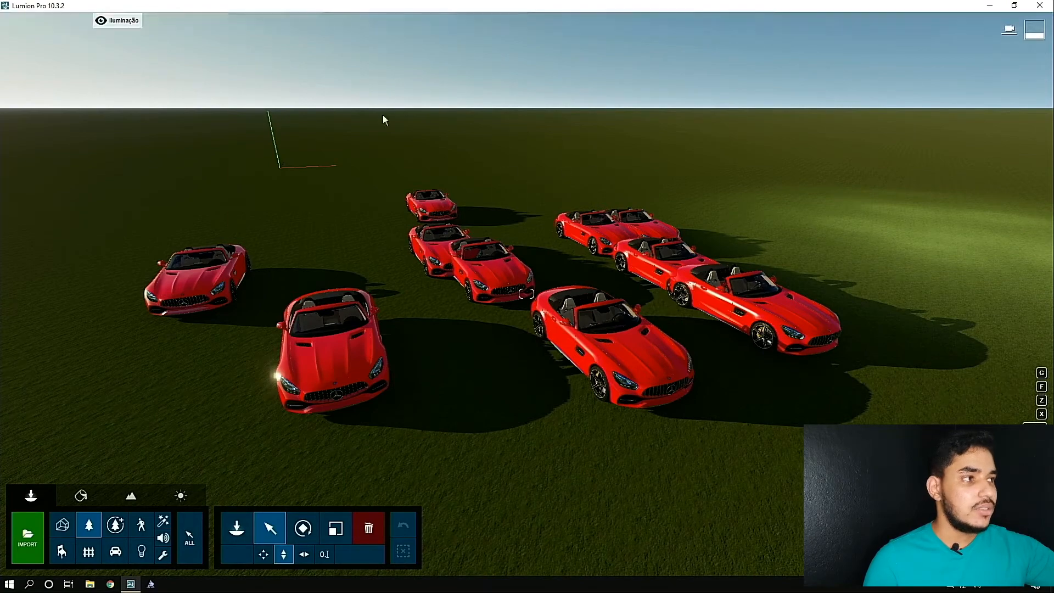
Show the Árvores and Vegetação Dec layers again and make Principal the active layer
mouse_move(203, 17)
left_click(152, 20)
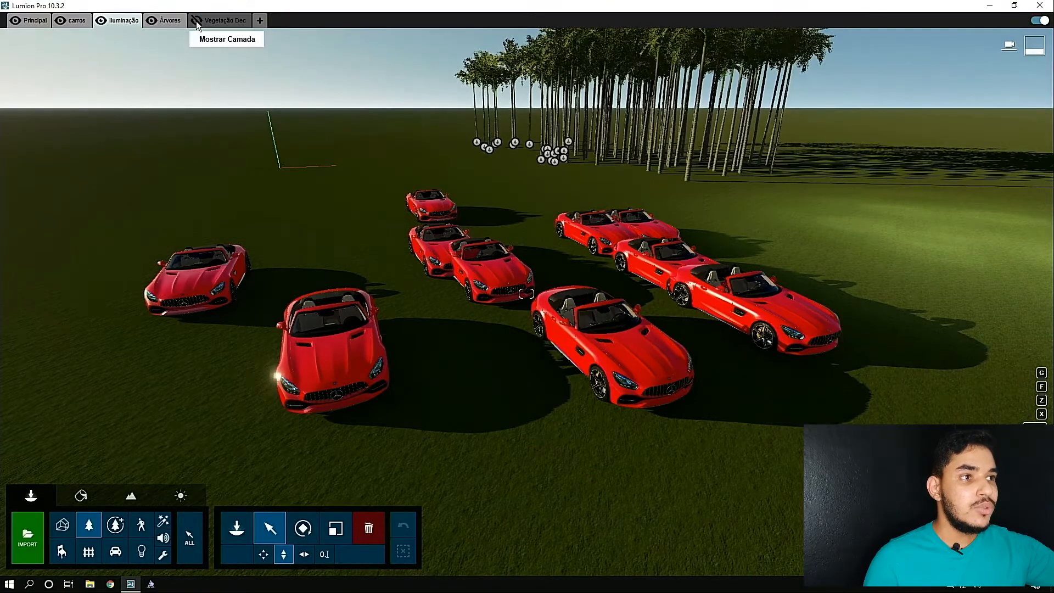
left_click(196, 20)
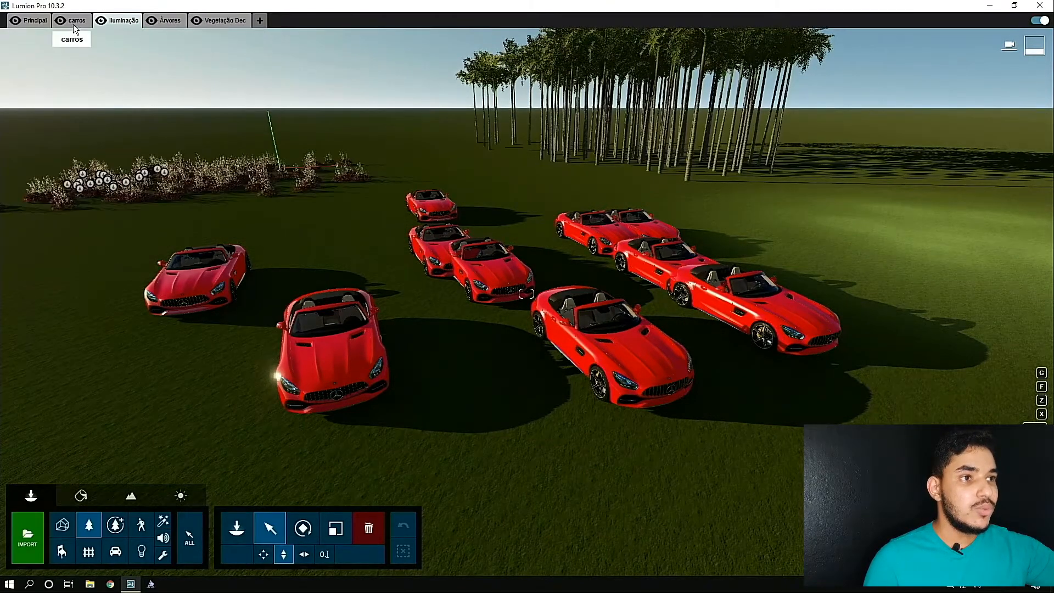
left_click(25, 22)
Add a sixth layer after Vegetação Dec and name it Interior
right_click_drag(483, 199, 471, 218)
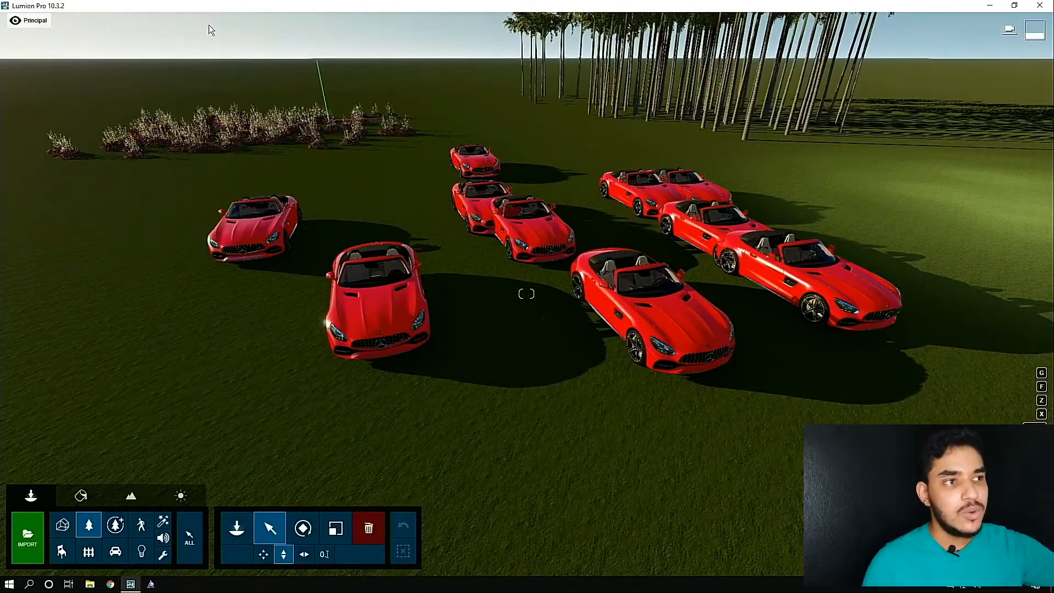
mouse_move(48, 37)
left_click(261, 21)
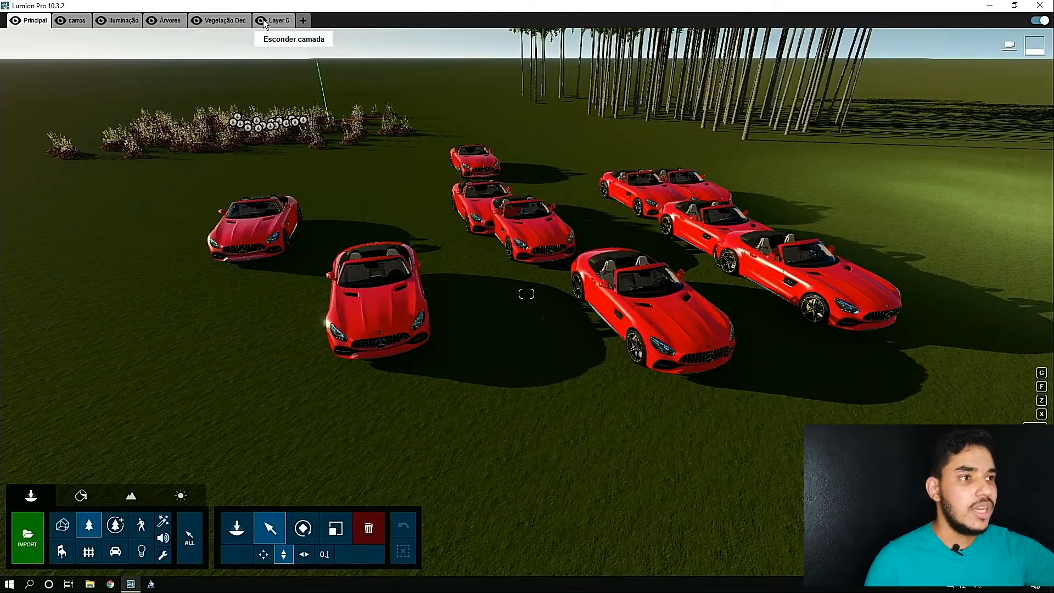
left_click(278, 21)
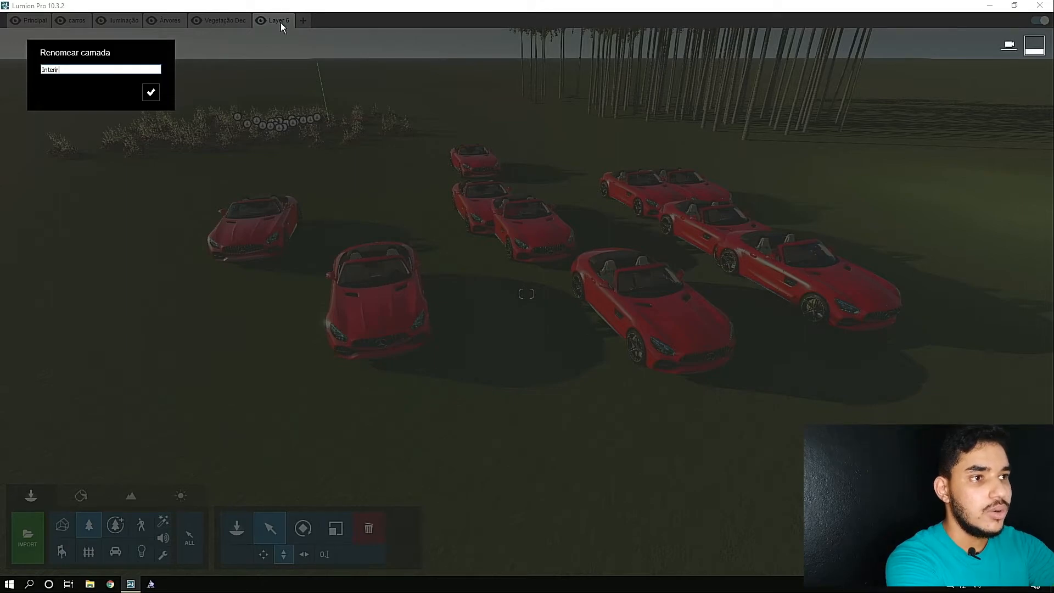
type("Interior")
key("Return")
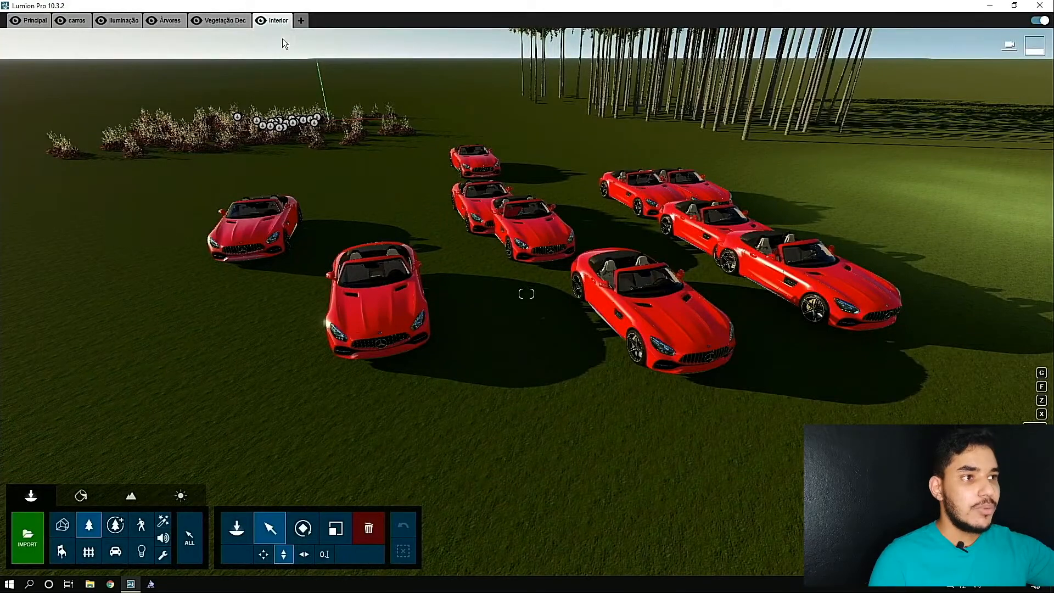
left_click(282, 24)
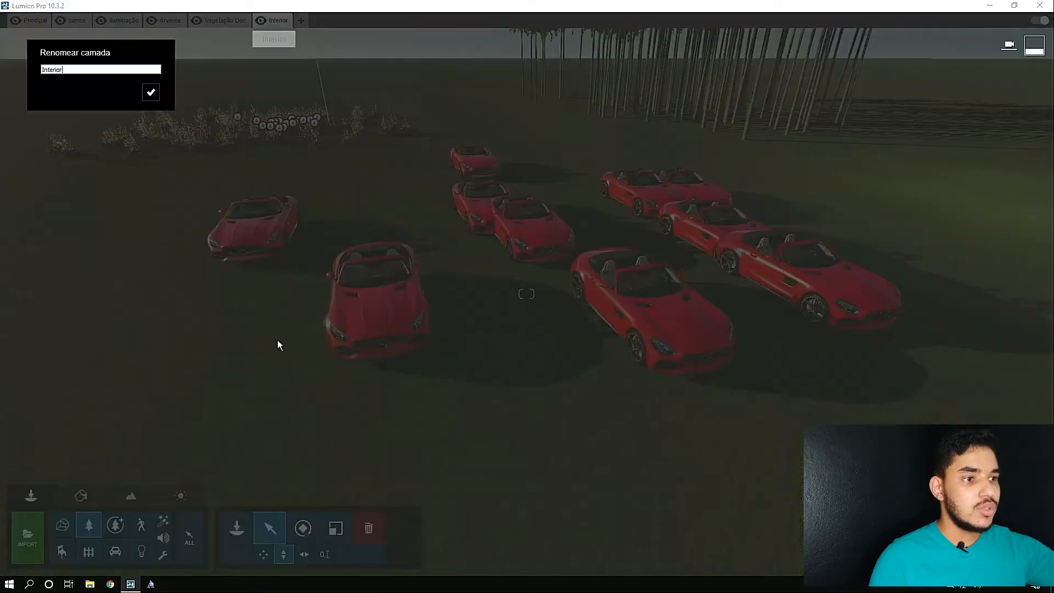
left_click(151, 93)
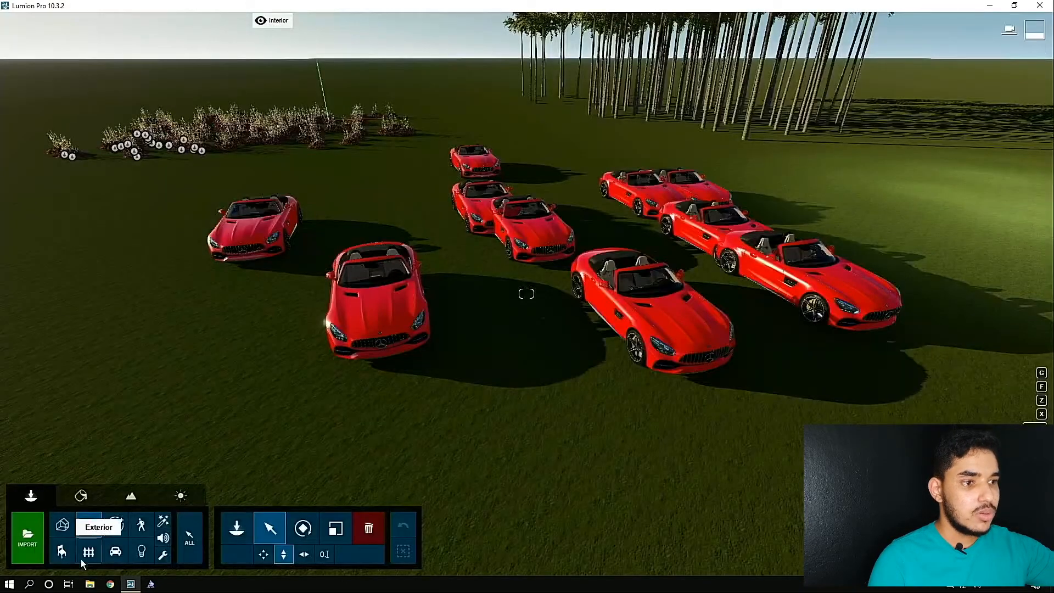
Place several clusters of the blue Chair 011 from the furniture library on the open ground beside the cars, in the Interior layer
left_click(230, 536)
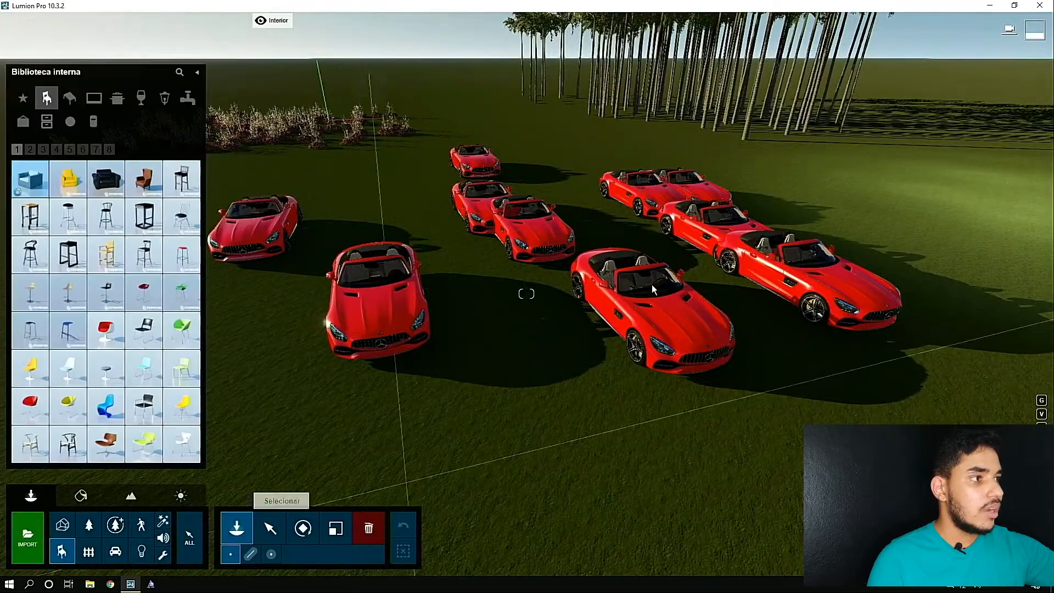
left_click(106, 406)
key("e")
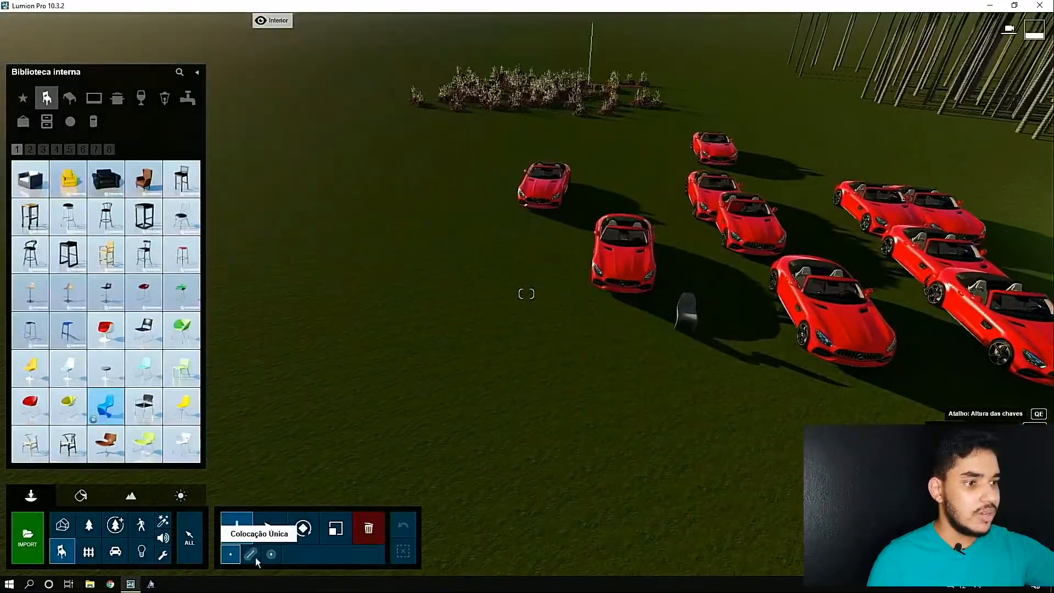
left_click(271, 554)
right_click_drag(593, 363, 526, 337)
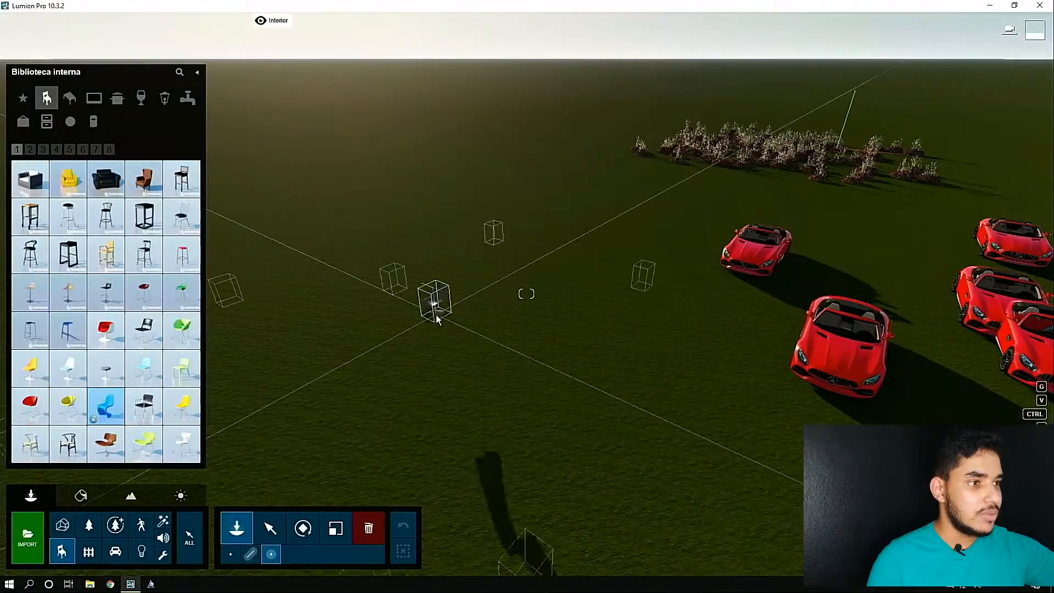
left_click(435, 312)
left_click(413, 232)
left_click(358, 217)
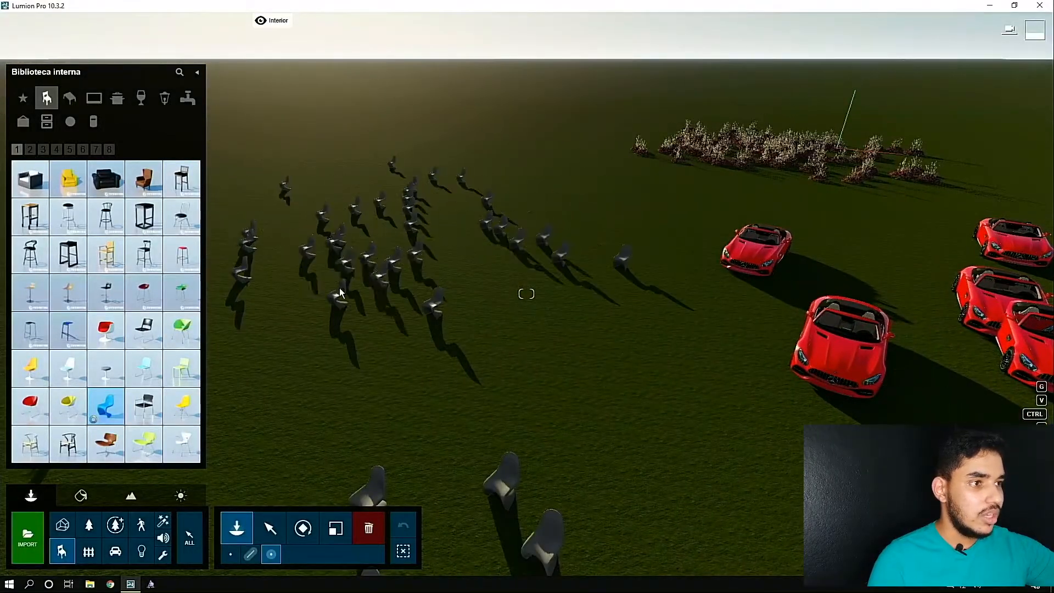
left_click(339, 287)
left_click(324, 307)
Select all the newly placed chairs together and check which layer they belong to
left_click(270, 528)
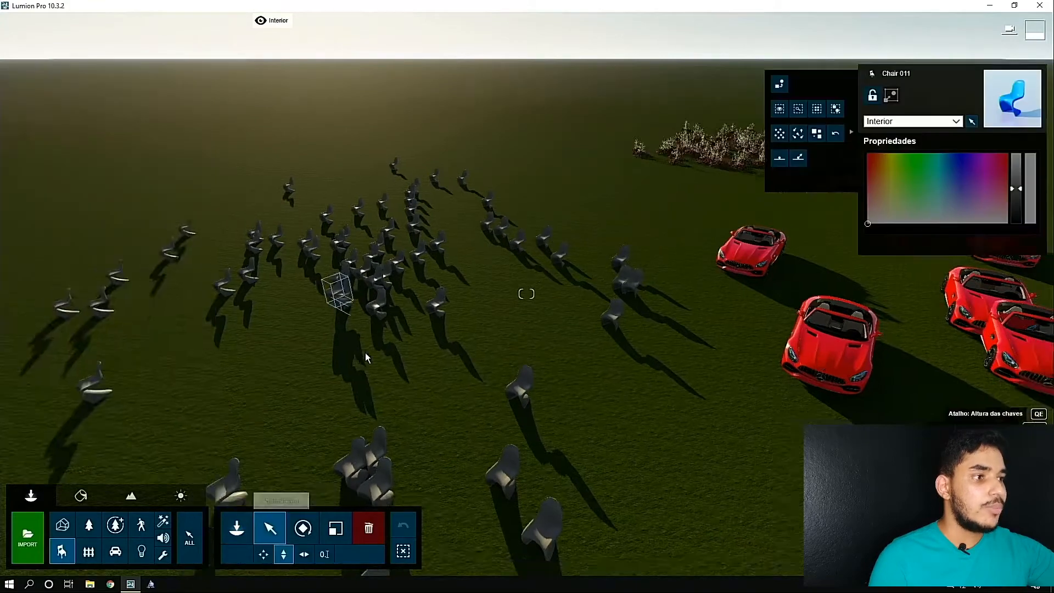
key("s")
mouse_move(173, 144)
left_mouse_down("ctrl")
mouse_move(473, 369)
mouse_move(651, 542)
left_mouse_up("ctrl")
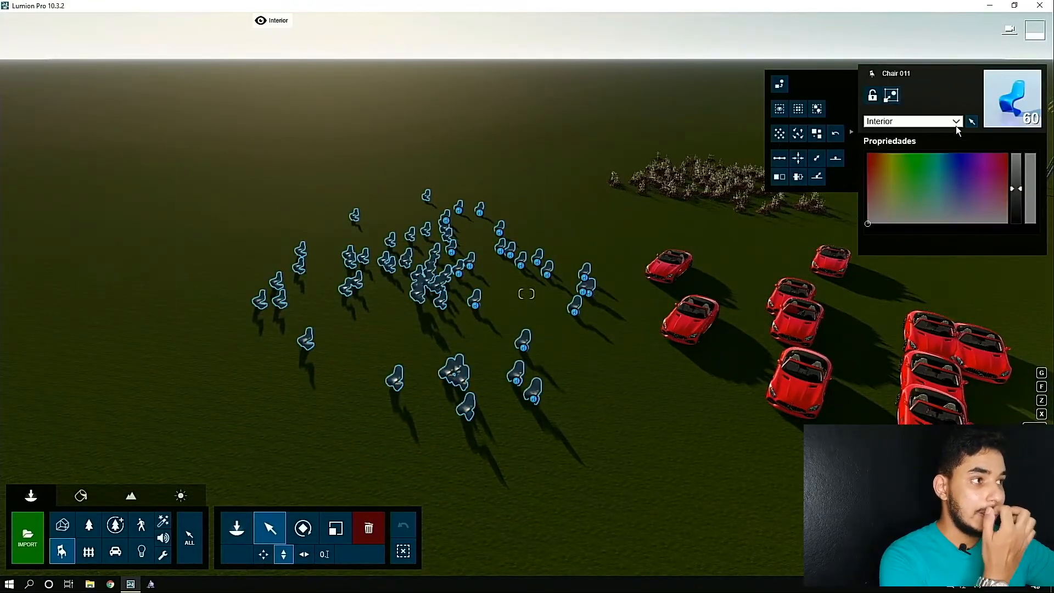
Make Iluminação the active layer, place a cluster of Chair 011 on empty ground, and select one chair to check its layer
mouse_move(274, 22)
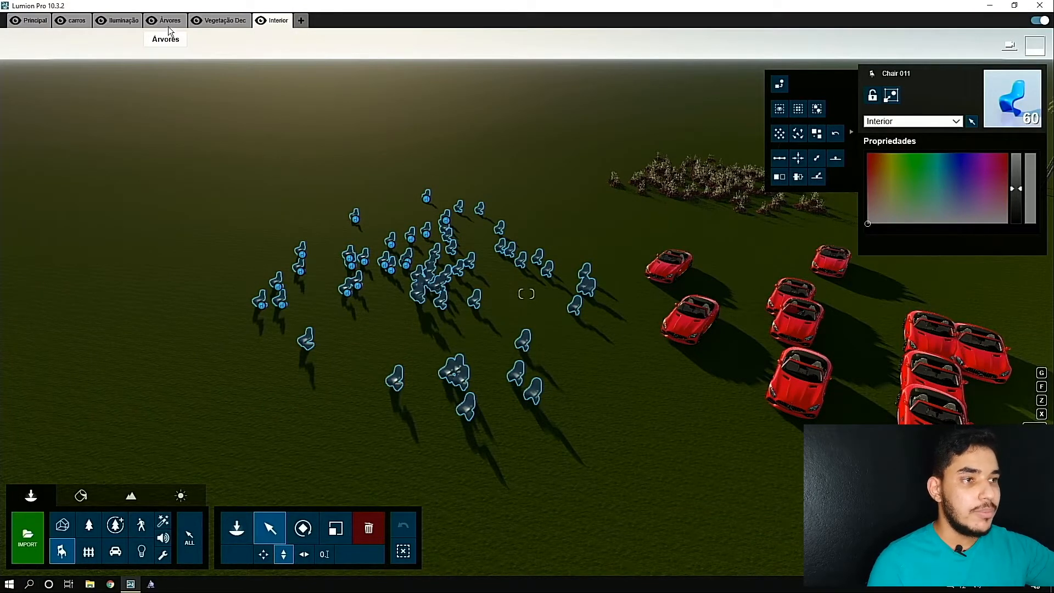
left_click(125, 22)
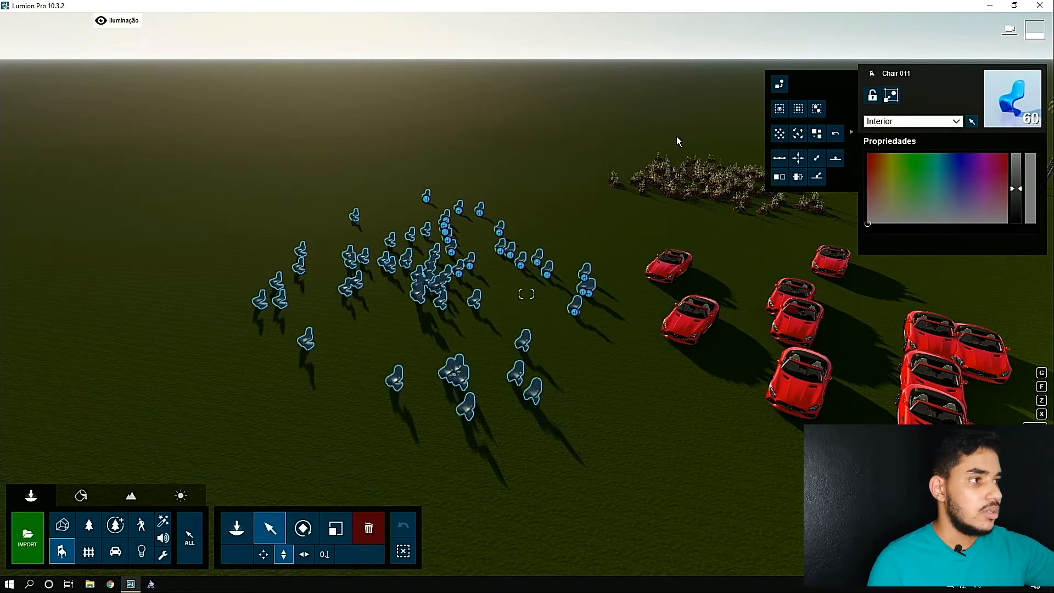
key("q")
right_click_drag(522, 188, 497, 200)
left_click(237, 528)
key("q")
right_click_drag(379, 192, 302, 207)
right_click_drag(516, 190, 453, 188)
left_click(435, 235)
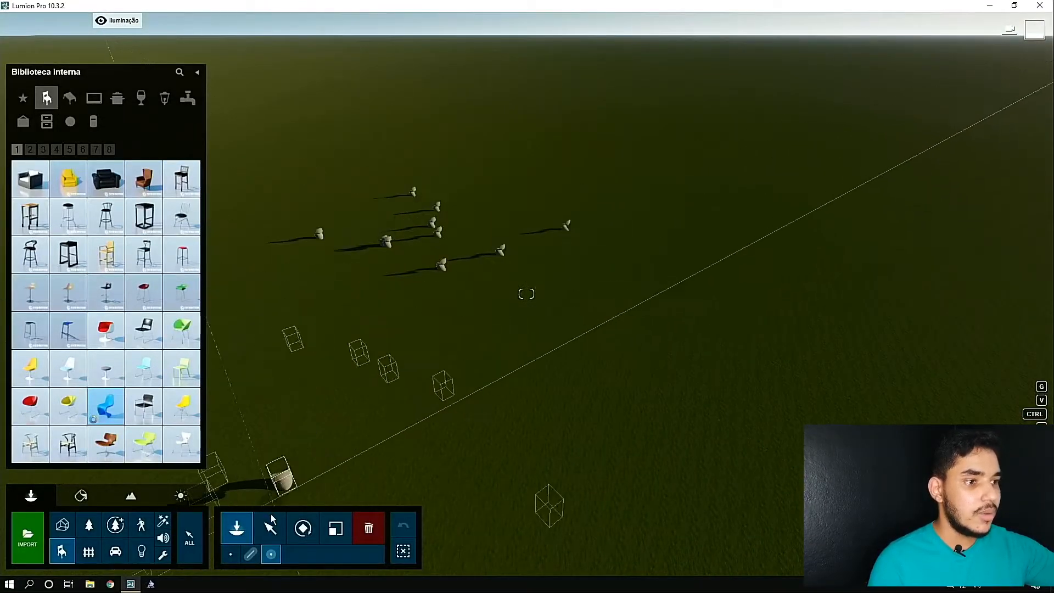
left_click(286, 519)
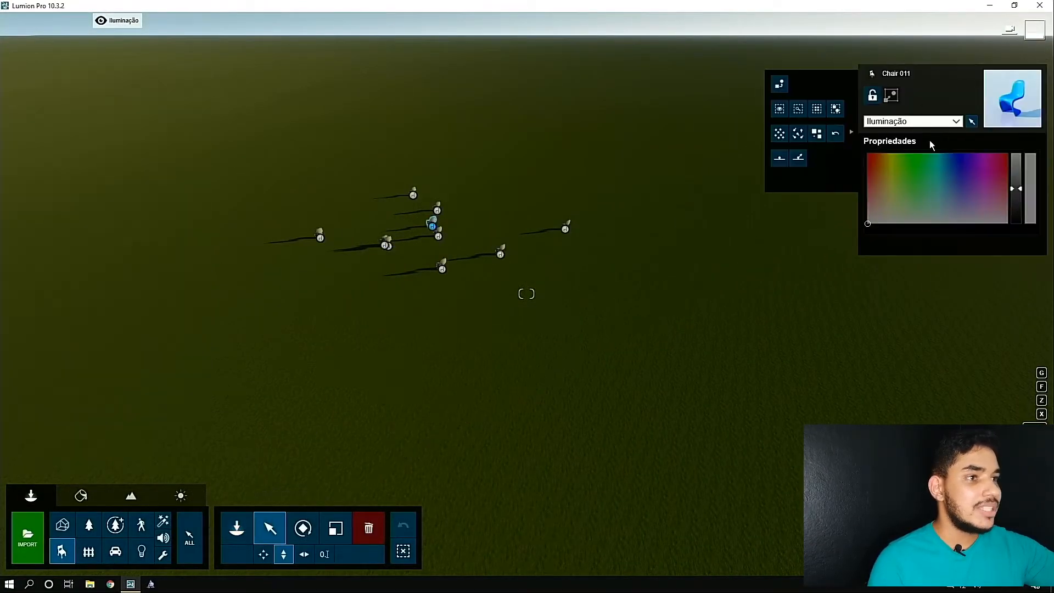
Make carros the active layer and hide the Iluminação layer, looking over the whole scene from above
mouse_move(137, 20)
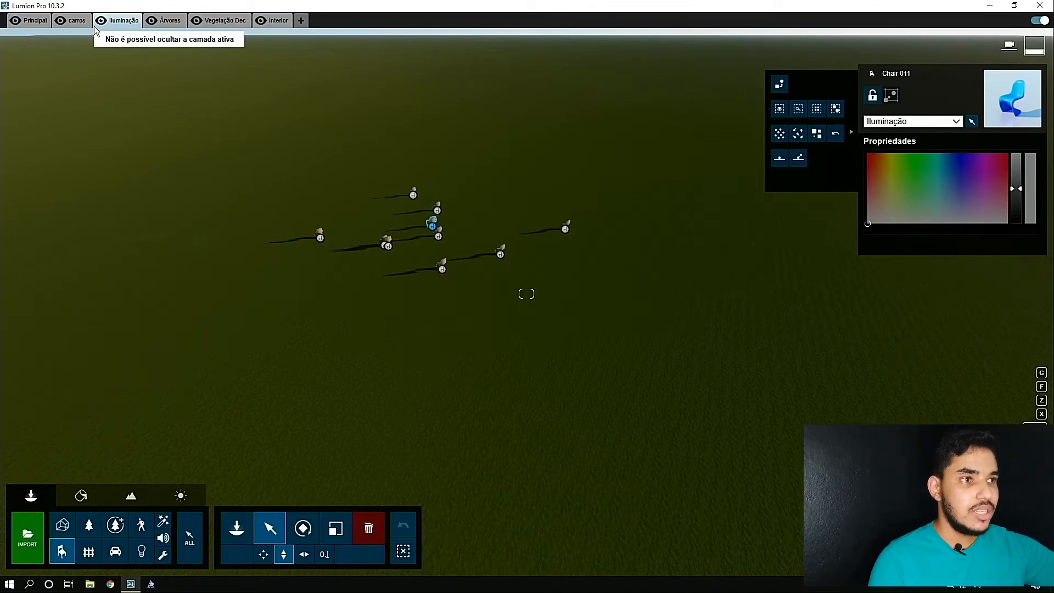
left_click(71, 20)
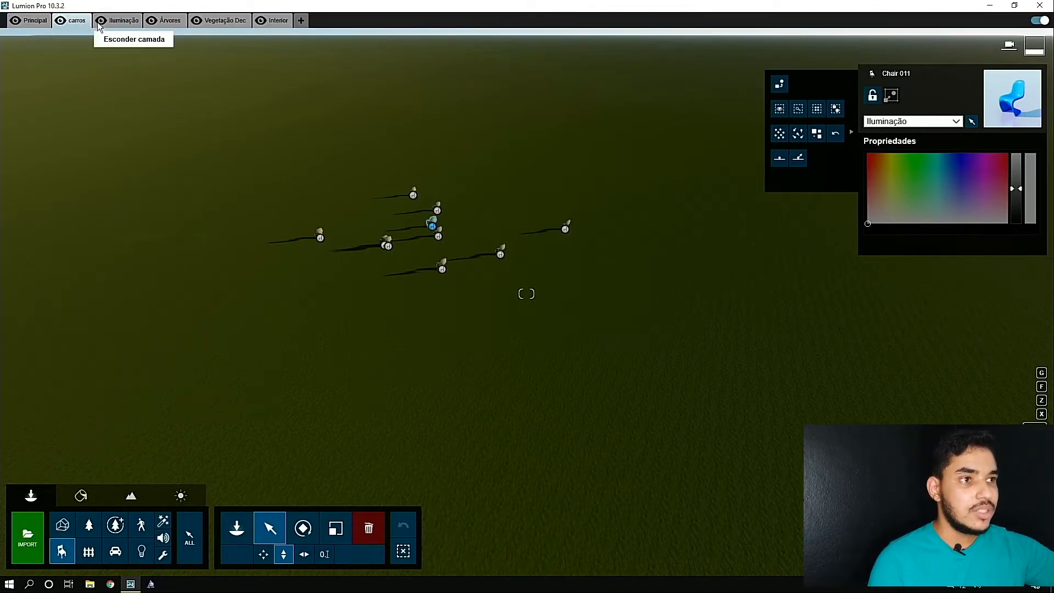
left_click(99, 23)
right_click_drag(504, 219, 374, 203)
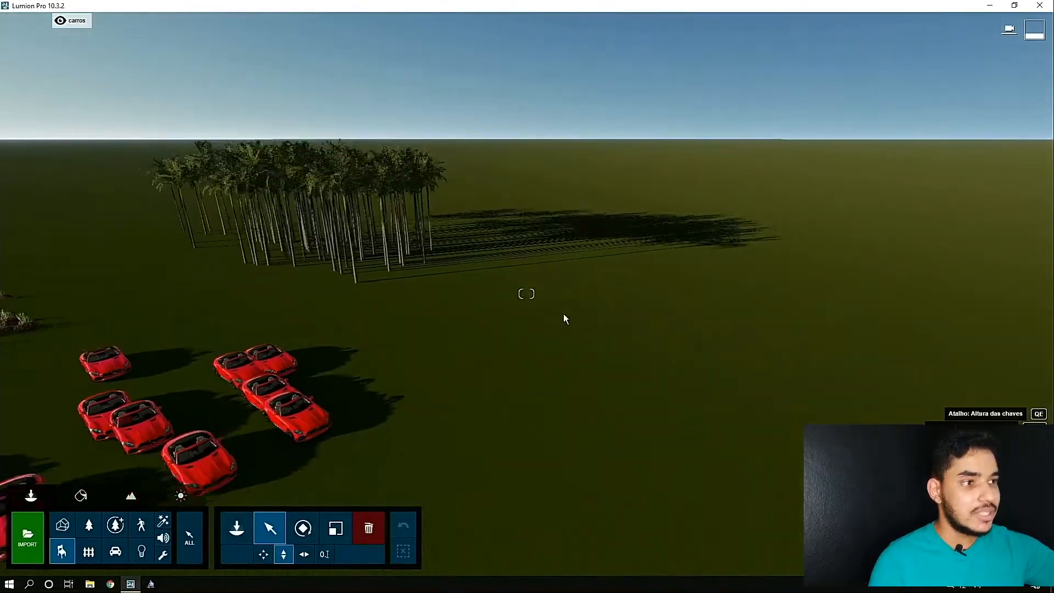
key("s")
right_click_drag(563, 314, 368, 412)
Show the Iluminação layer again and bring the cars, chairs and lit ground into a closer view
mouse_move(62, 32)
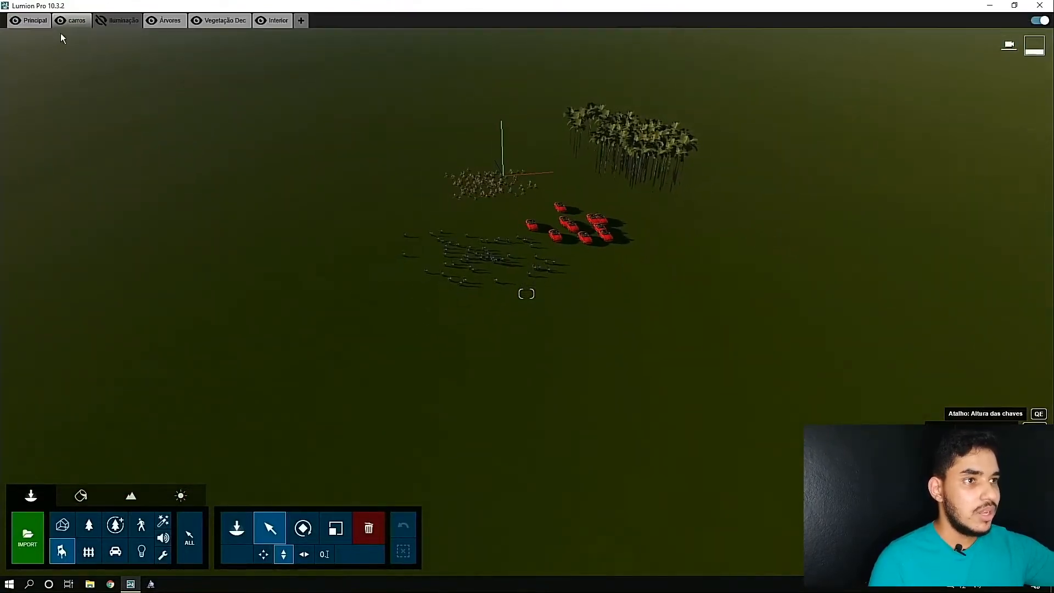
left_click(101, 20)
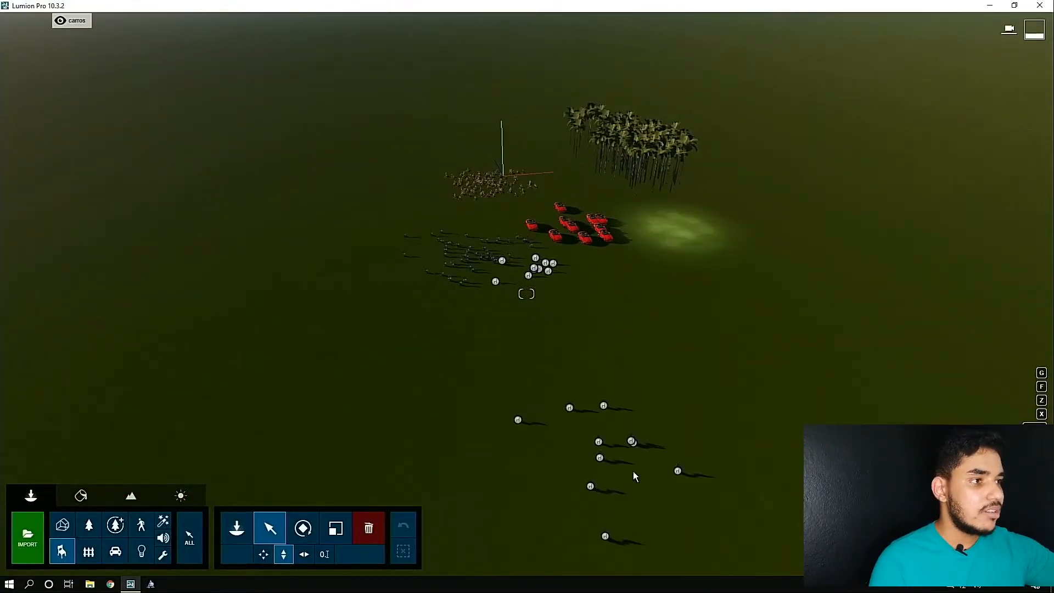
right_click_drag(688, 222, 615, 164)
key("w")
key("w")
key("w")
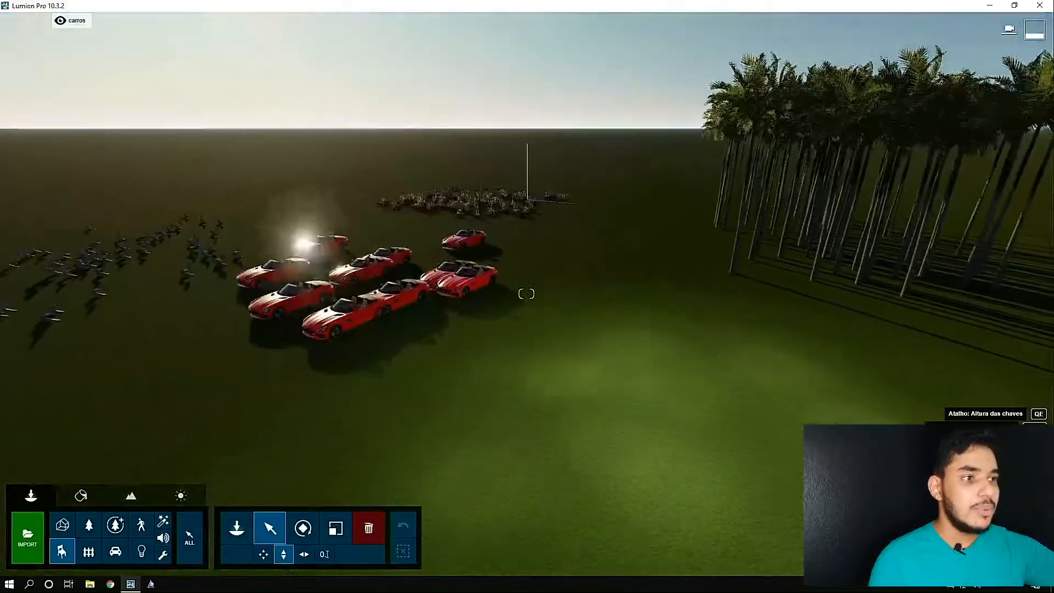
right_click_drag(736, 218, 671, 225)
key("w")
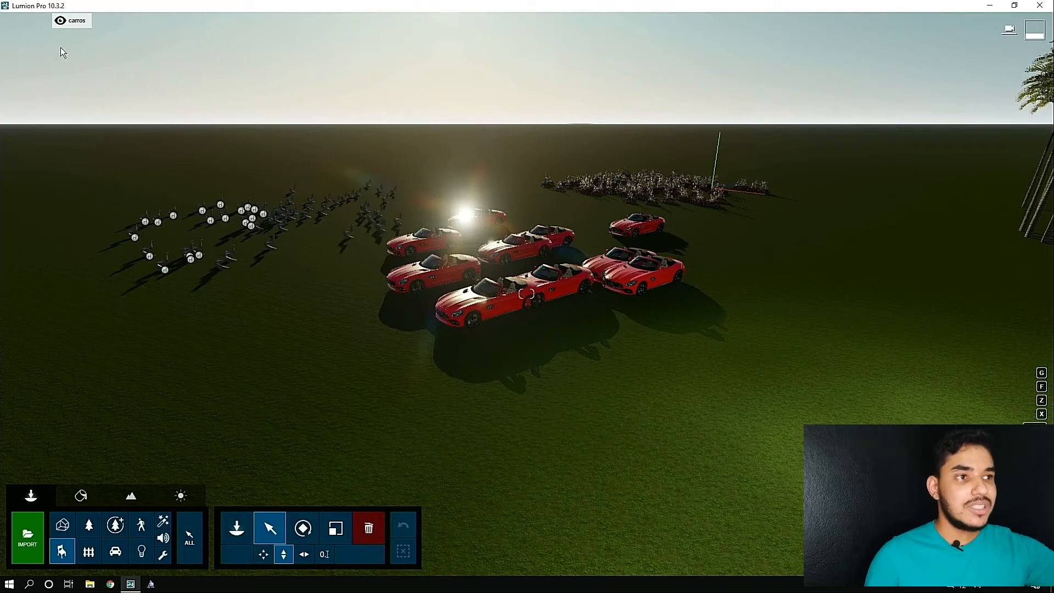
mouse_move(378, 249)
right_mouse_down()
mouse_move(352, 260)
mouse_move(364, 249)
right_mouse_up()
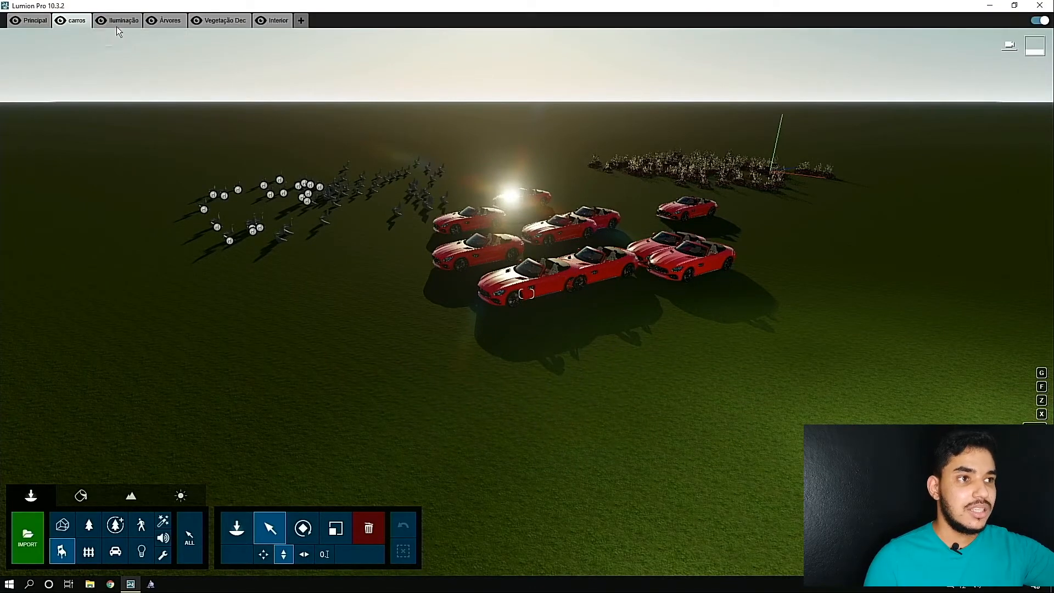
Make Iluminação the active layer and hide the Árvores, Vegetação Dec and Interior layers
left_click(122, 21)
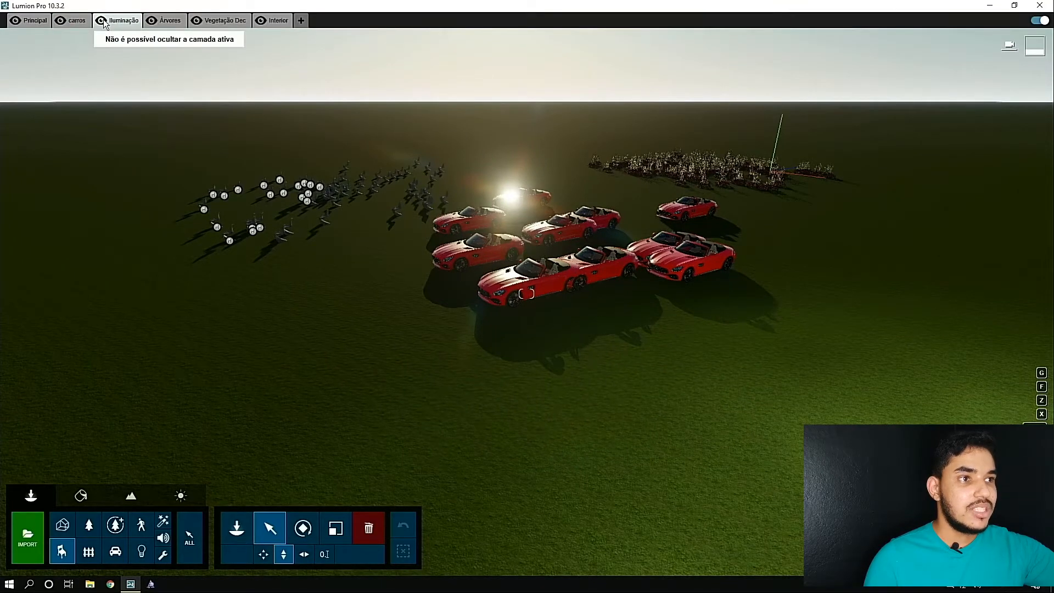
left_click(152, 21)
left_click(198, 21)
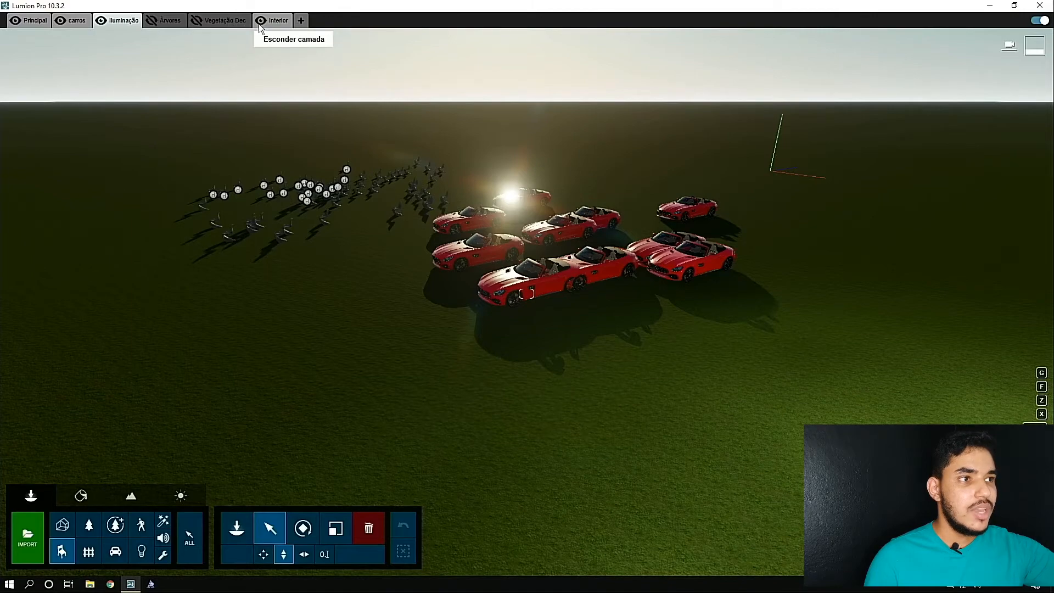
left_click(259, 22)
right_click_drag(385, 219, 593, 322)
Make carros the active layer and hide Iluminação to isolate the cars in the scene
mouse_move(161, 40)
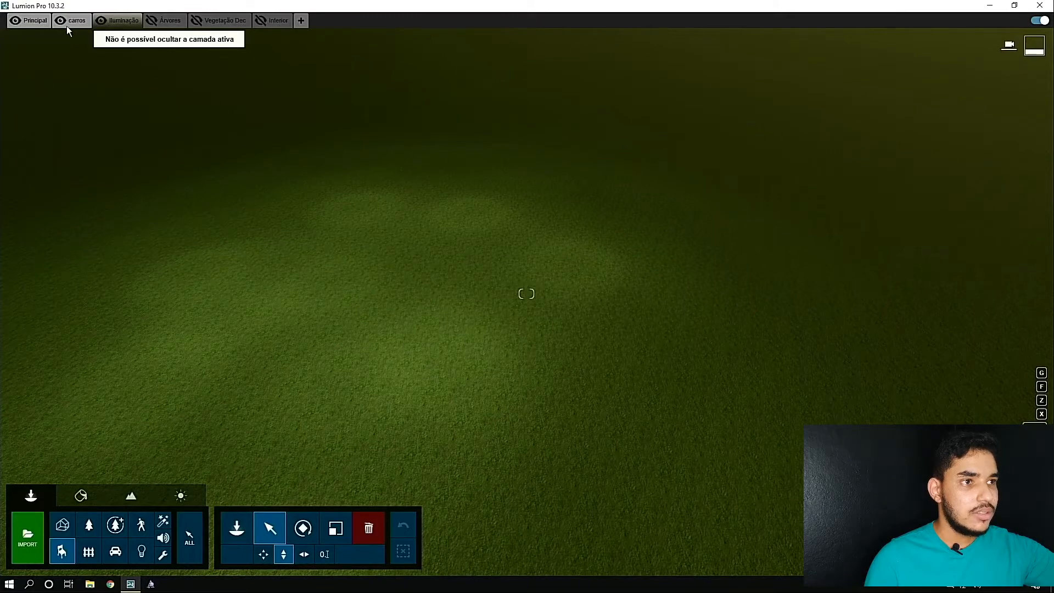
left_click(101, 21)
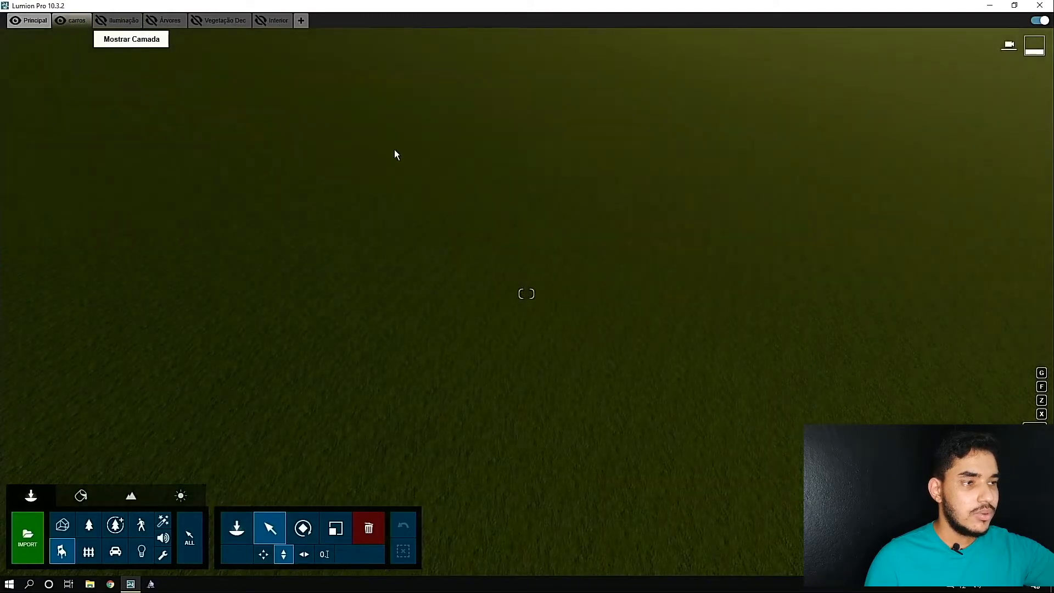
right_click_drag(443, 152, 436, 125)
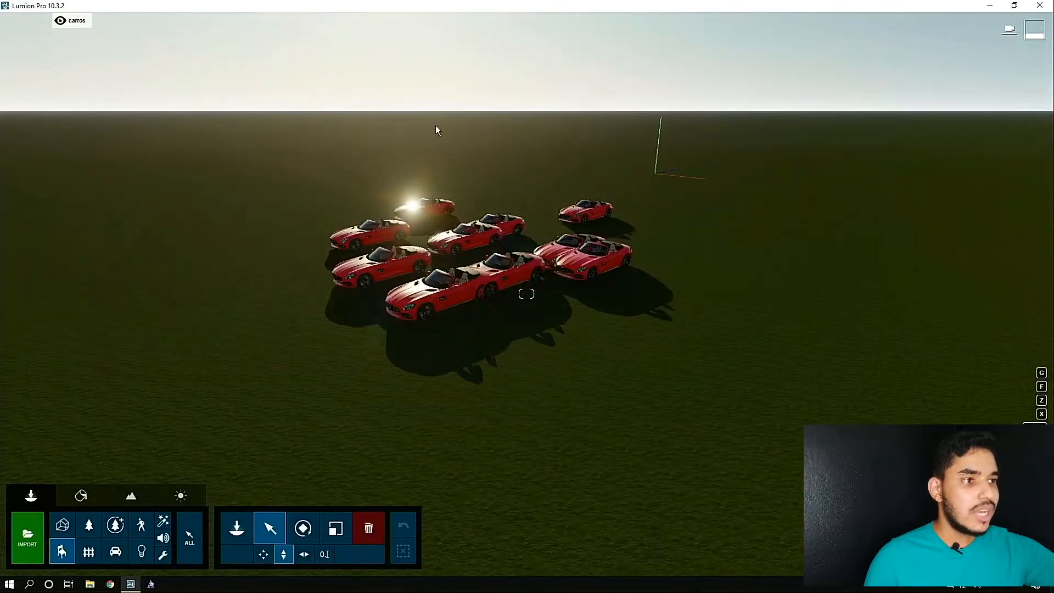
scroll(305, 159, "up", 5)
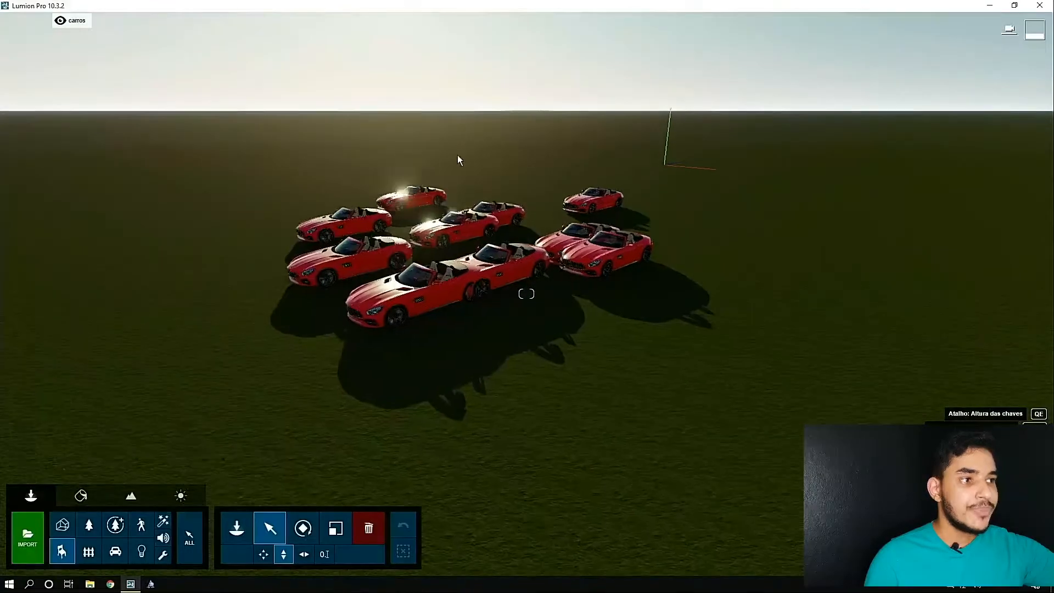
scroll(560, 220, "down", 2)
scroll(516, 246, "up", 4)
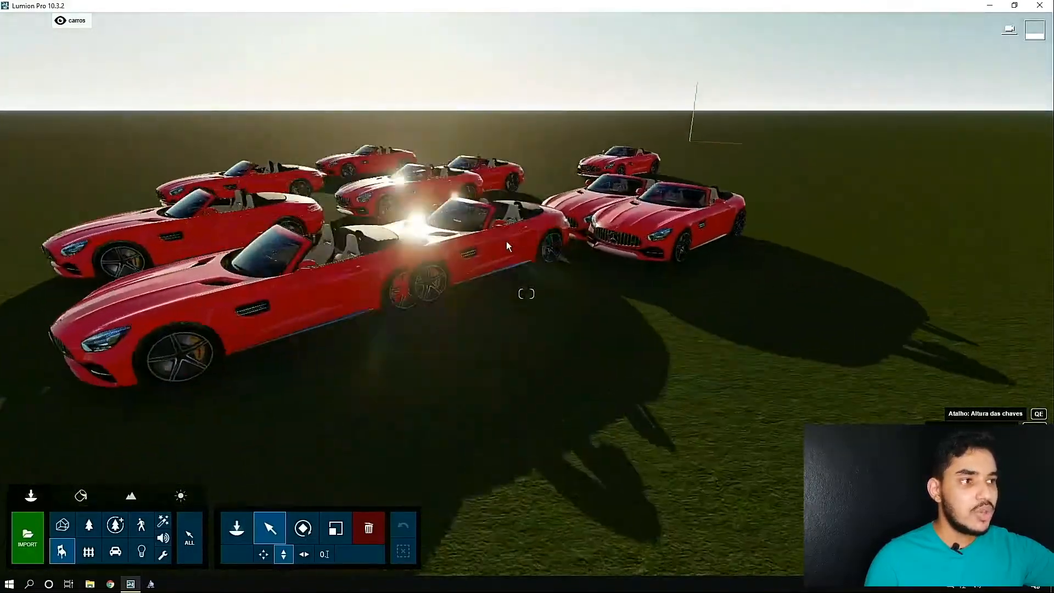
scroll(500, 249, "down", 5)
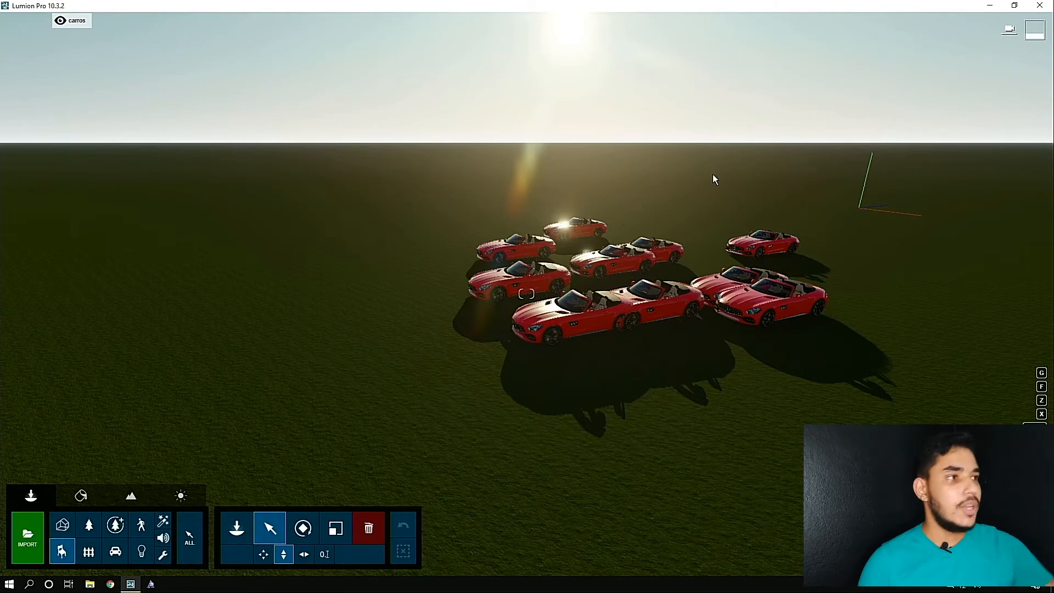
Turn off automatic hiding of the layer bar so all layer names stay displayed
mouse_move(1040, 25)
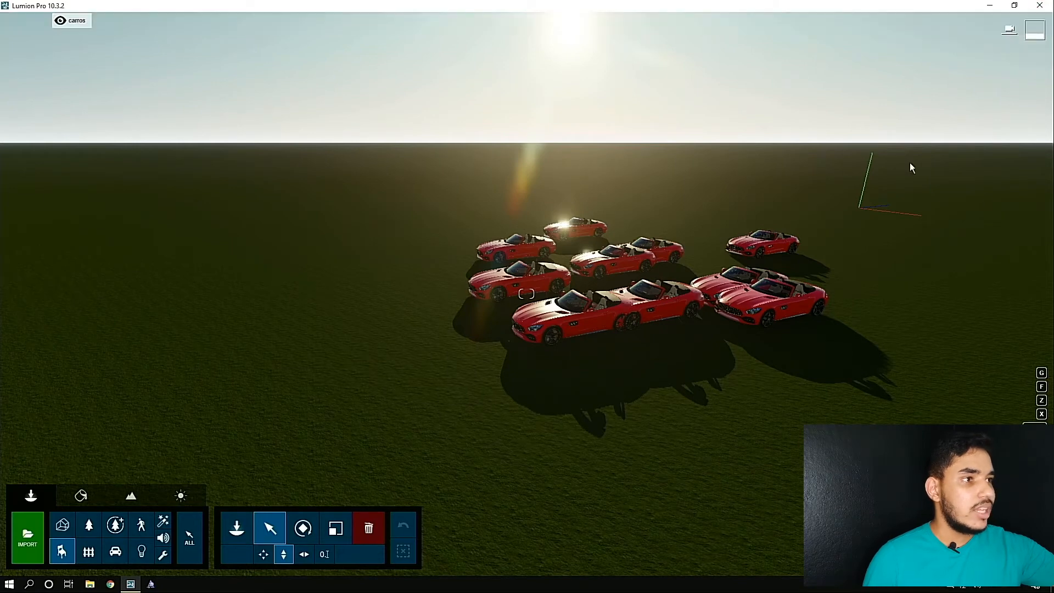
mouse_move(35, 77)
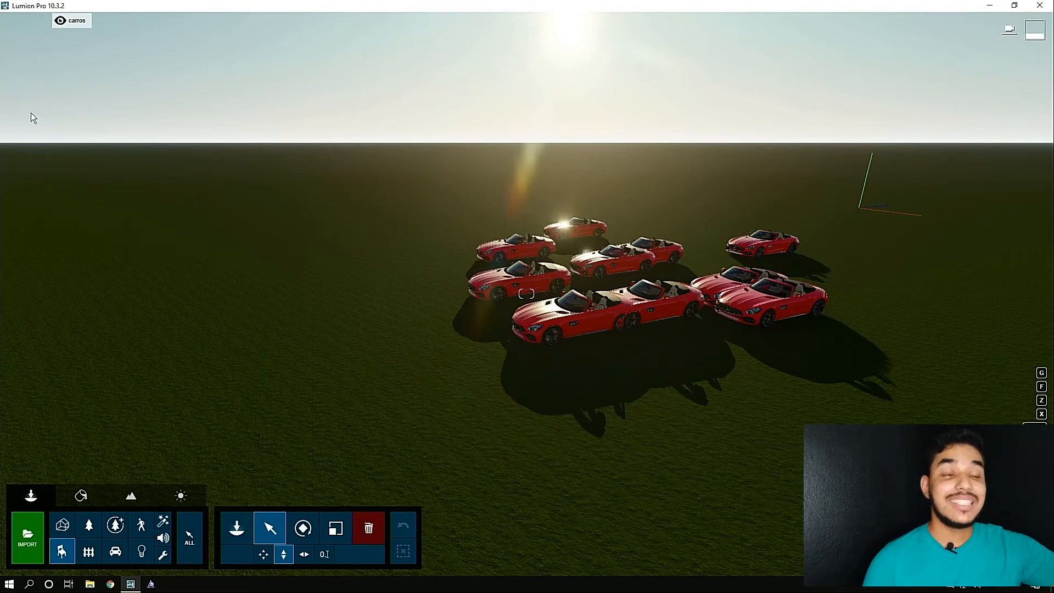
mouse_move(101, 19)
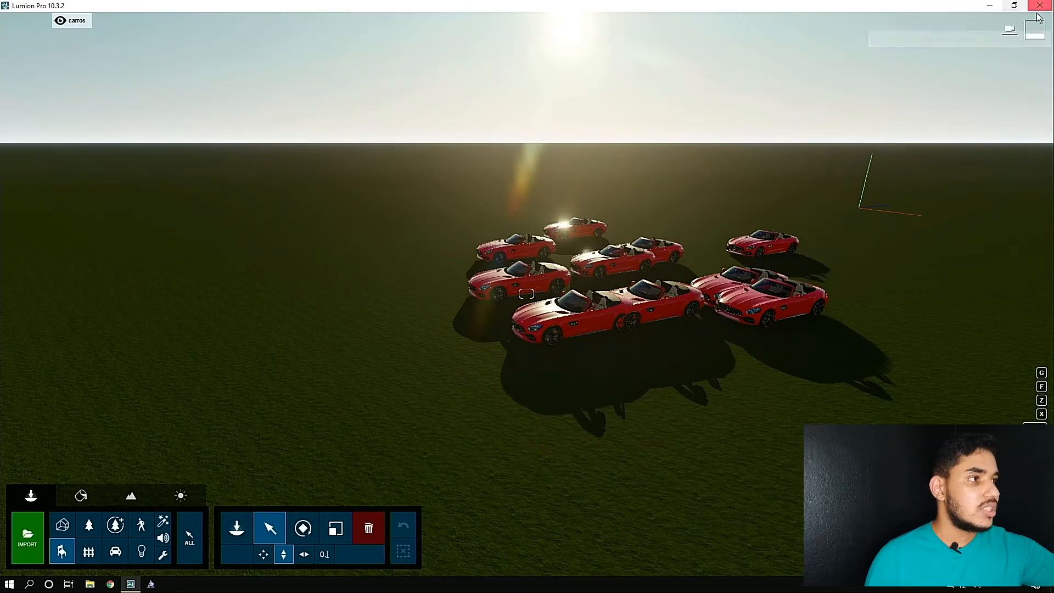
mouse_move(1040, 21)
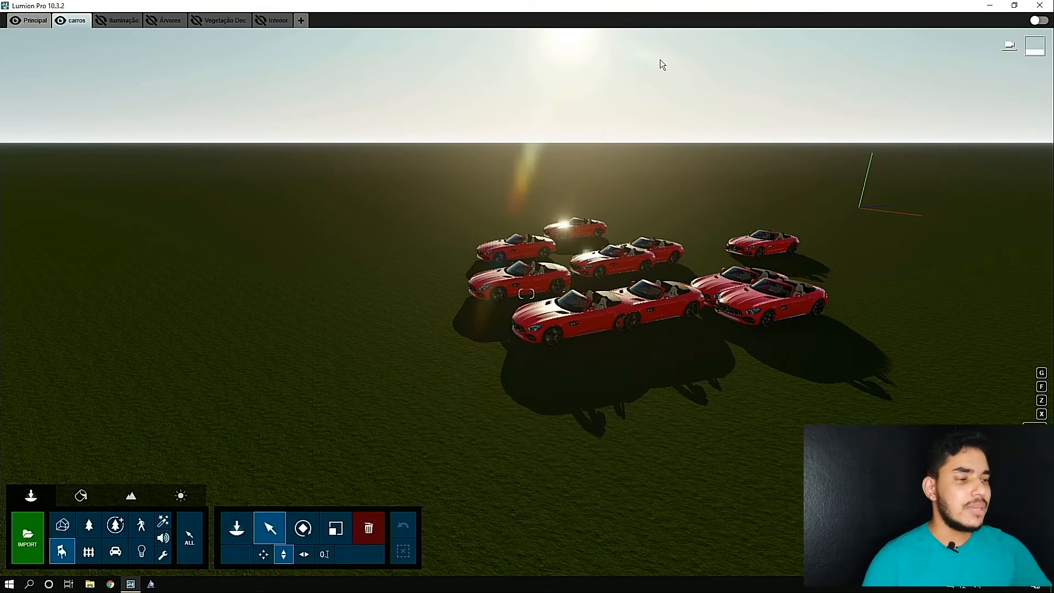
Show the Vegetação Dec and Interior layers again alongside the cars
right_click_drag(597, 78, 505, 186)
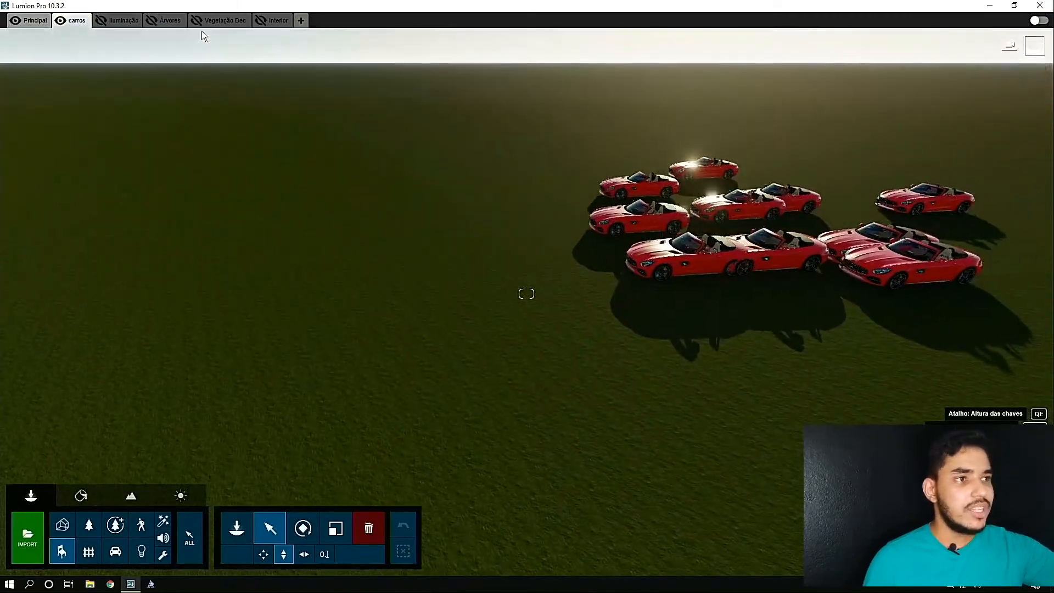
left_click(194, 24)
right_click_drag(206, 77, 497, 143)
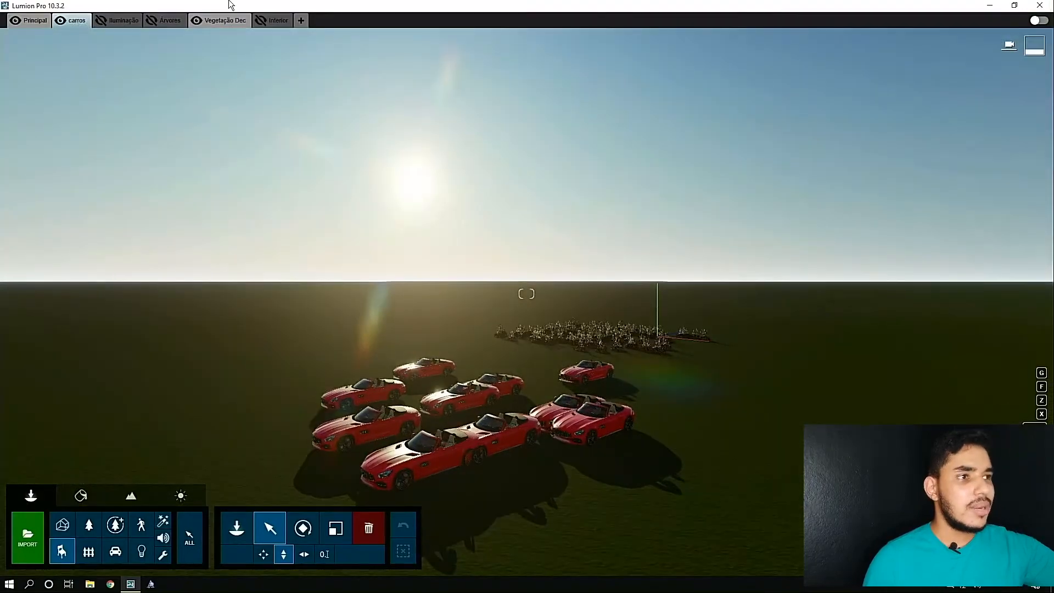
left_click(262, 20)
right_click_drag(274, 94, 549, 176)
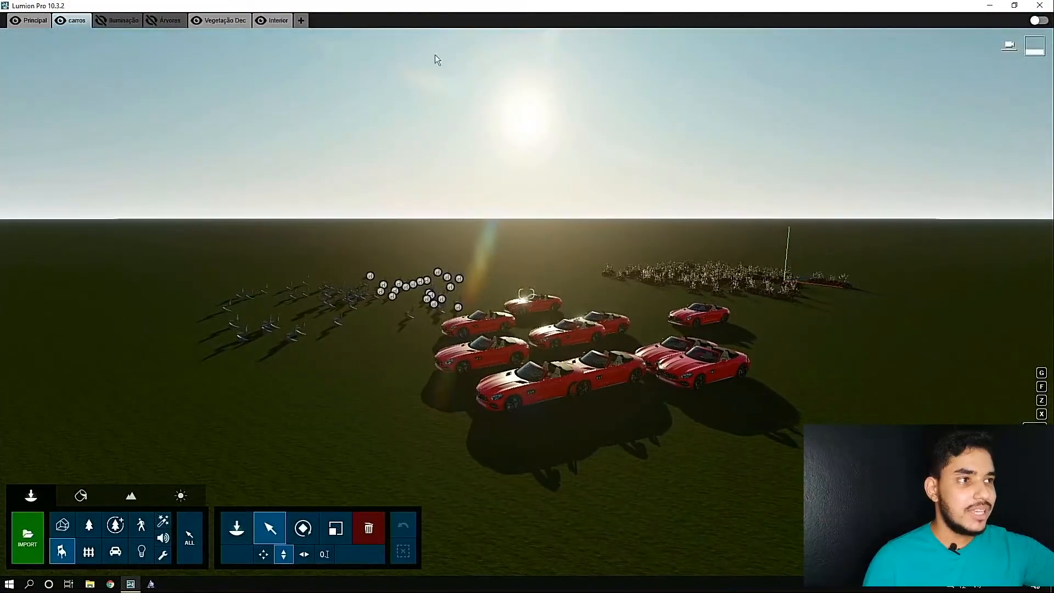